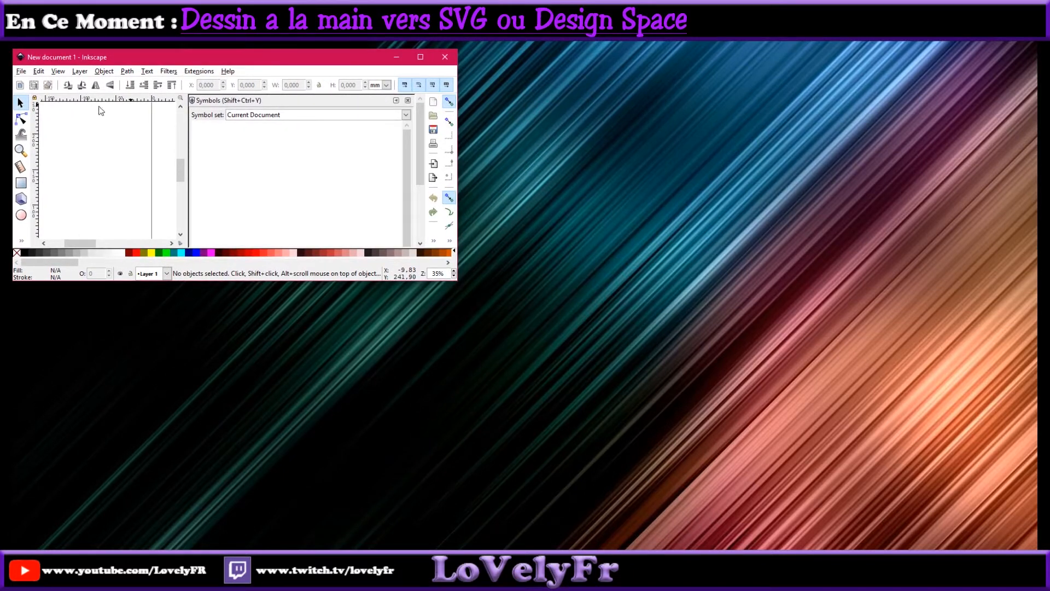
# Open the JPG photo of the handwritten names, embedded with its DPI taken from the file, and enlarge the document window
pyautogui.moveTo(458, 283); pyautogui.dragTo(1027, 515)
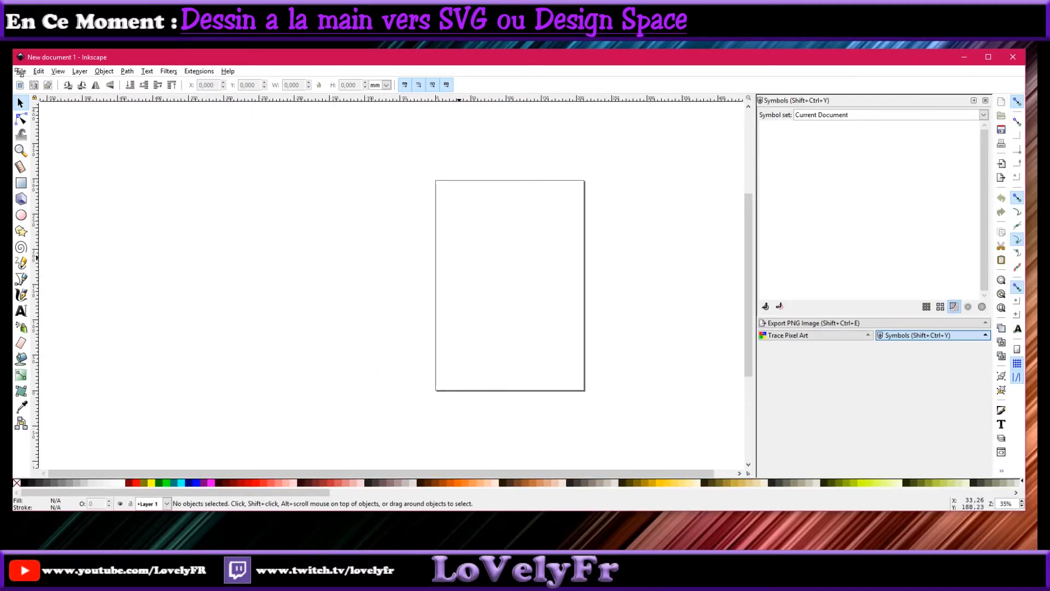
pyautogui.click(20, 72)
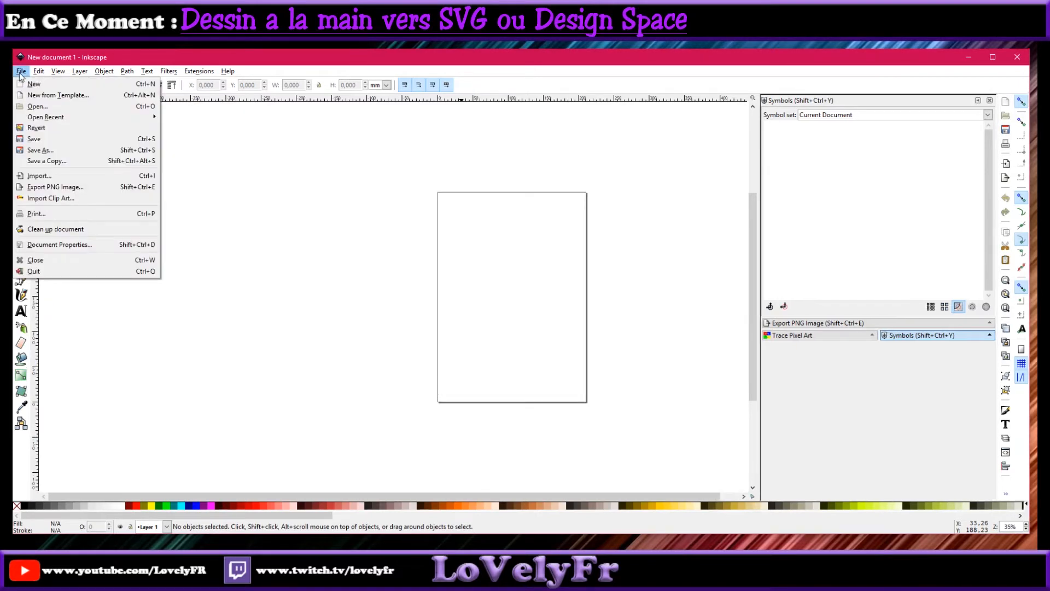
pyautogui.click(36, 106)
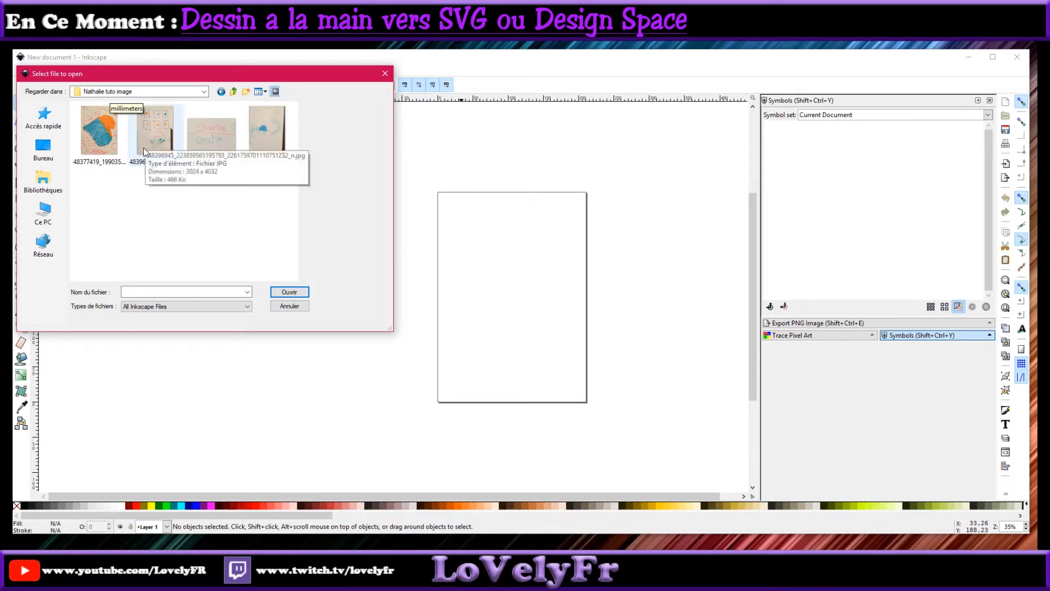
pyautogui.click(220, 133)
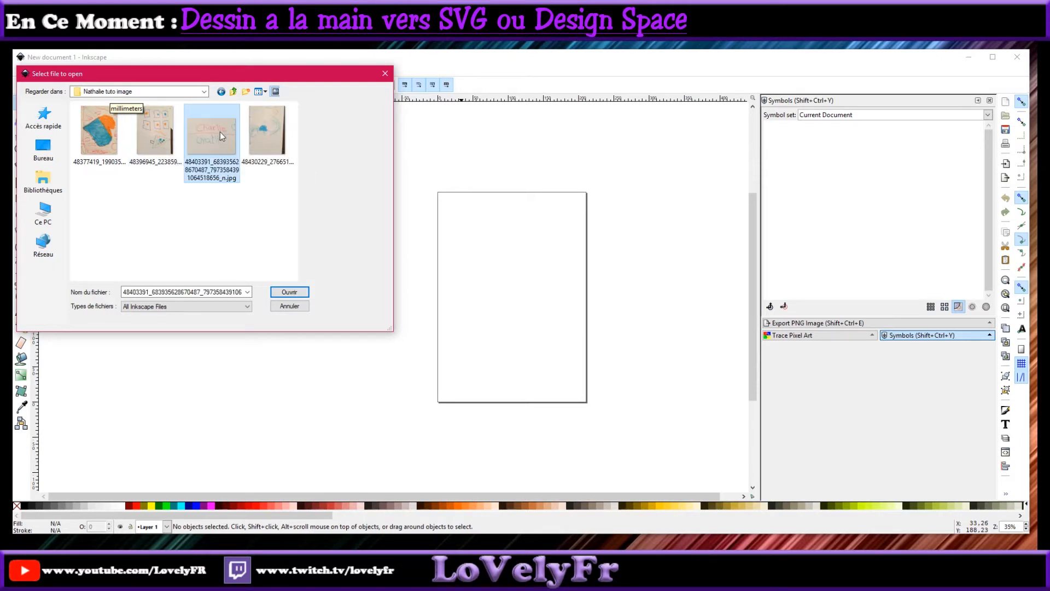
pyautogui.click(298, 294)
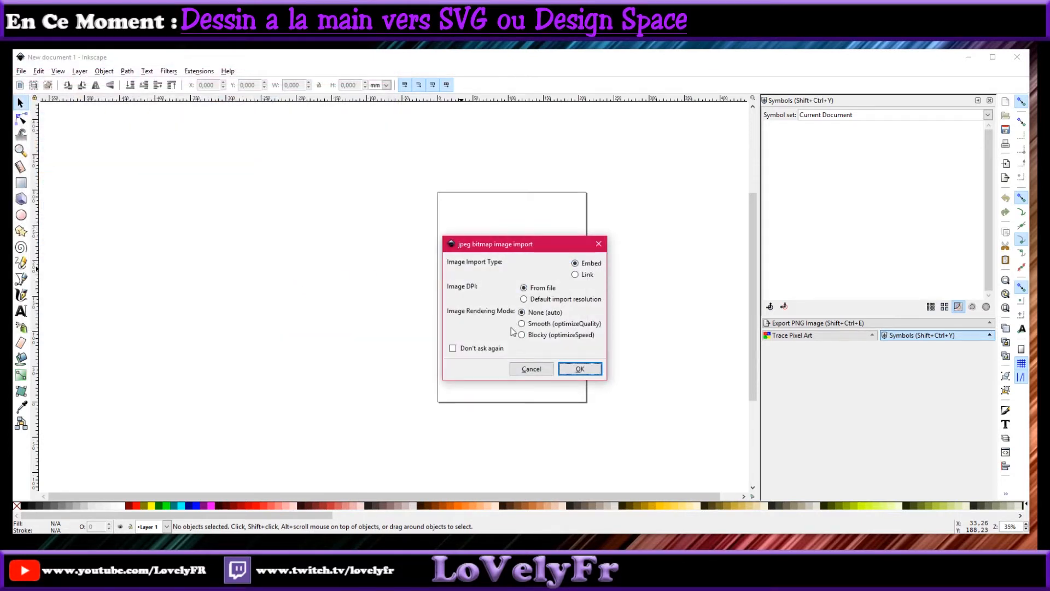
pyautogui.click(579, 372)
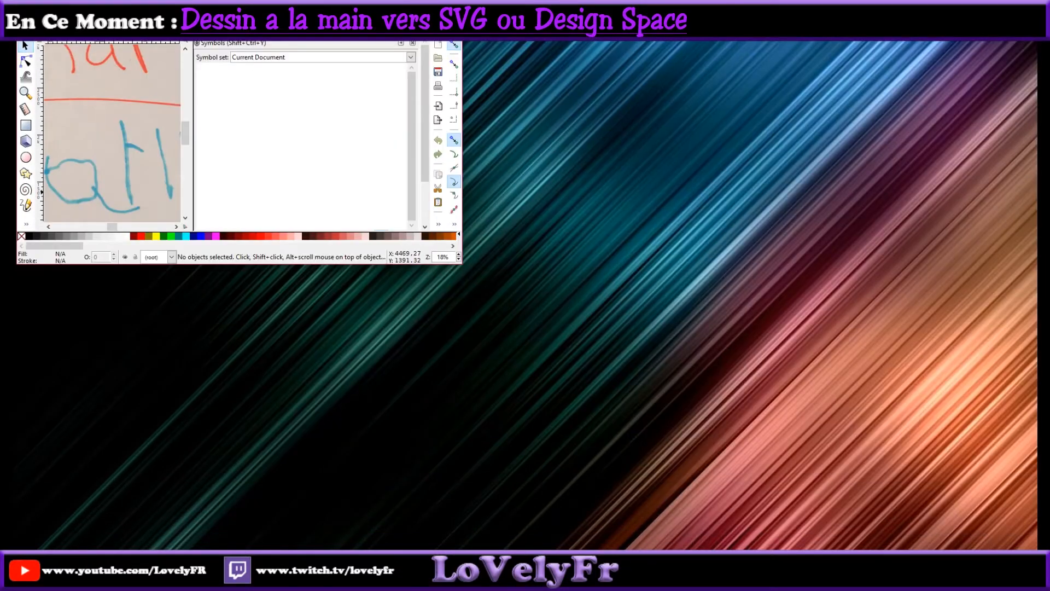
pyautogui.moveTo(349, 1); pyautogui.dragTo(349, 54)
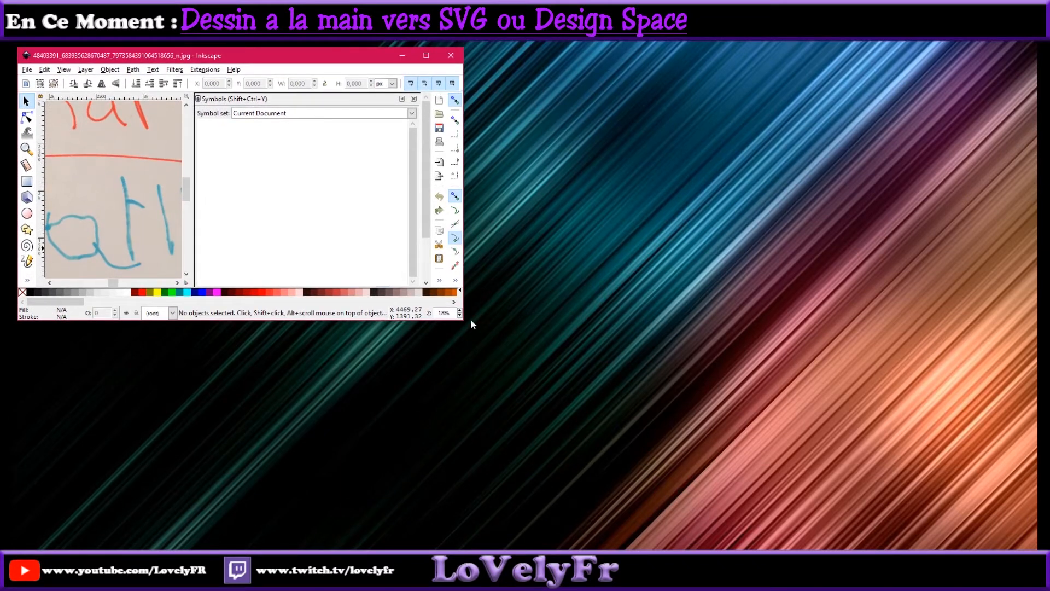
pyautogui.moveTo(462, 323)
pyautogui.mouseDown()
pyautogui.moveTo(963, 422)
pyautogui.moveTo(1042, 541)
pyautogui.moveTo(1032, 547)
pyautogui.mouseUp()
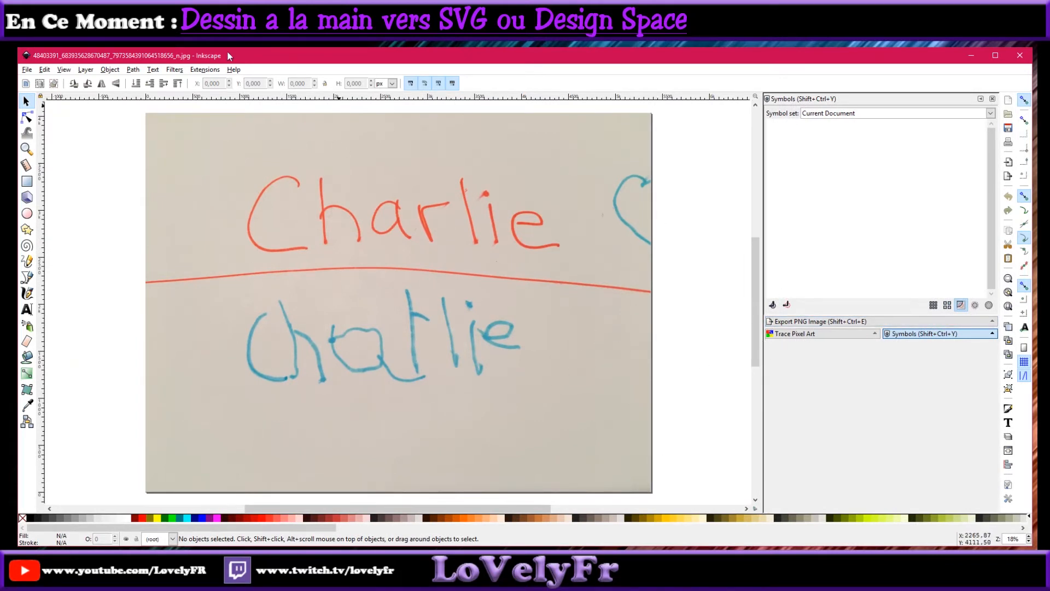
# Start Trace Bitmap with live preview enabled and select the photo as the image to trace
pyautogui.click(204, 70)
pyautogui.moveTo(127, 70)
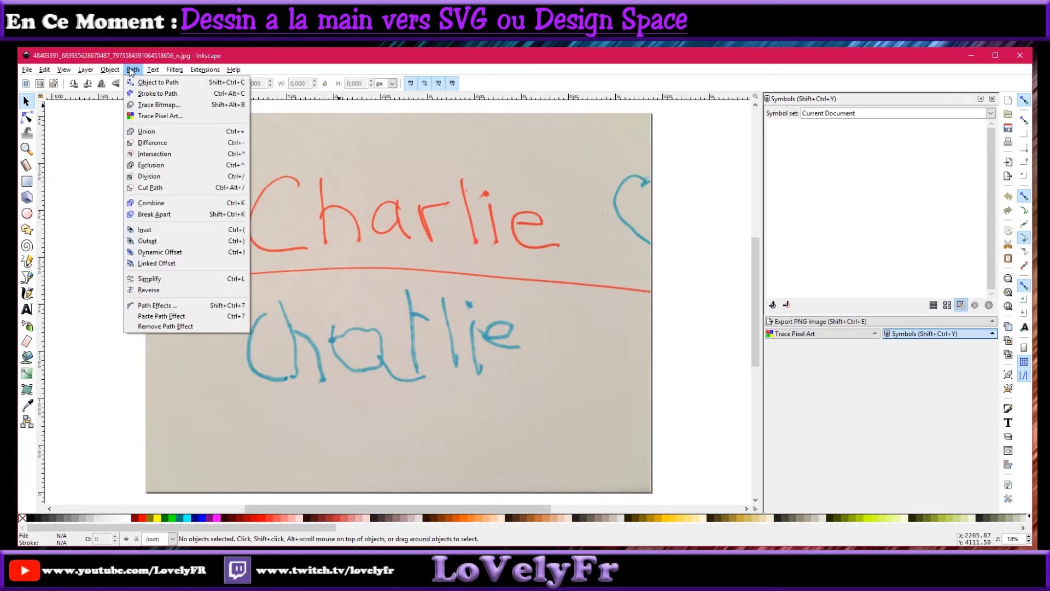
pyautogui.click(157, 105)
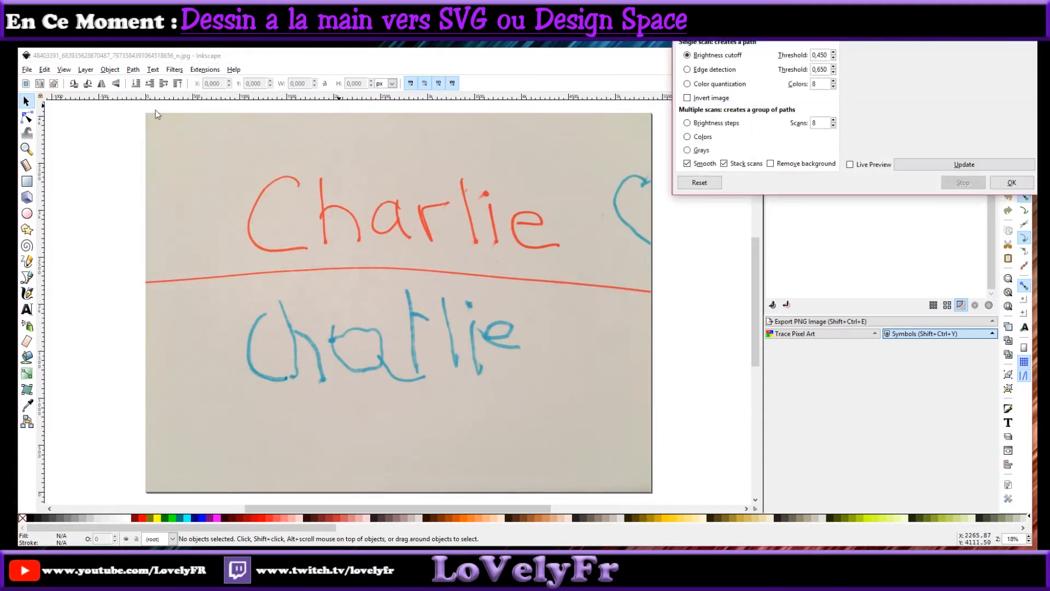
pyautogui.click(851, 164)
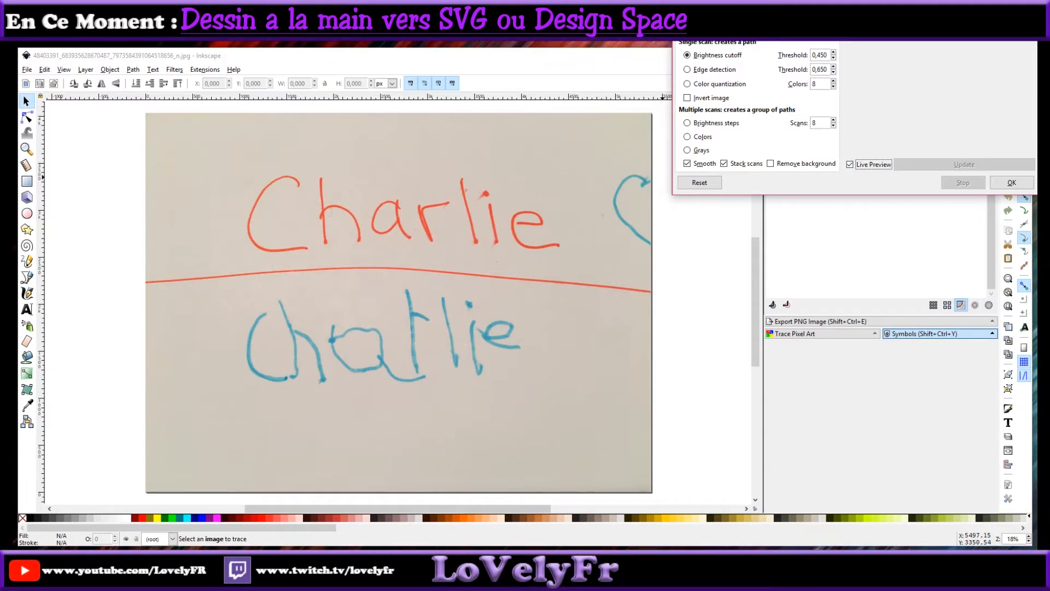
pyautogui.click(357, 134)
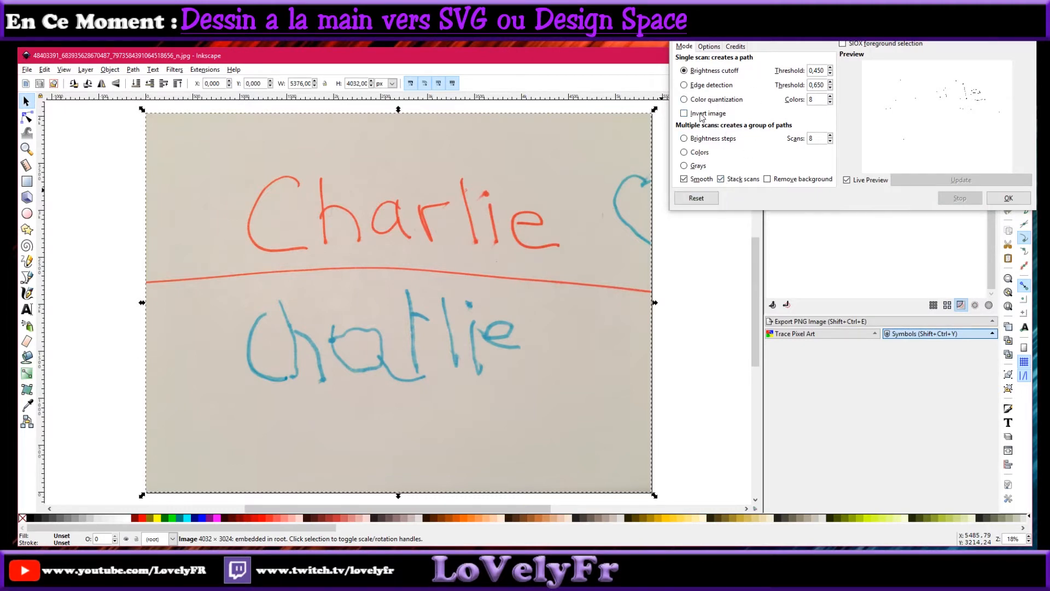
# Raise the brightness cutoff threshold to 0.740 and enlarge the trace dialog to inspect its preview
pyautogui.click(831, 69)
pyautogui.click(831, 68)
pyautogui.click(831, 68)
pyautogui.click(831, 68)
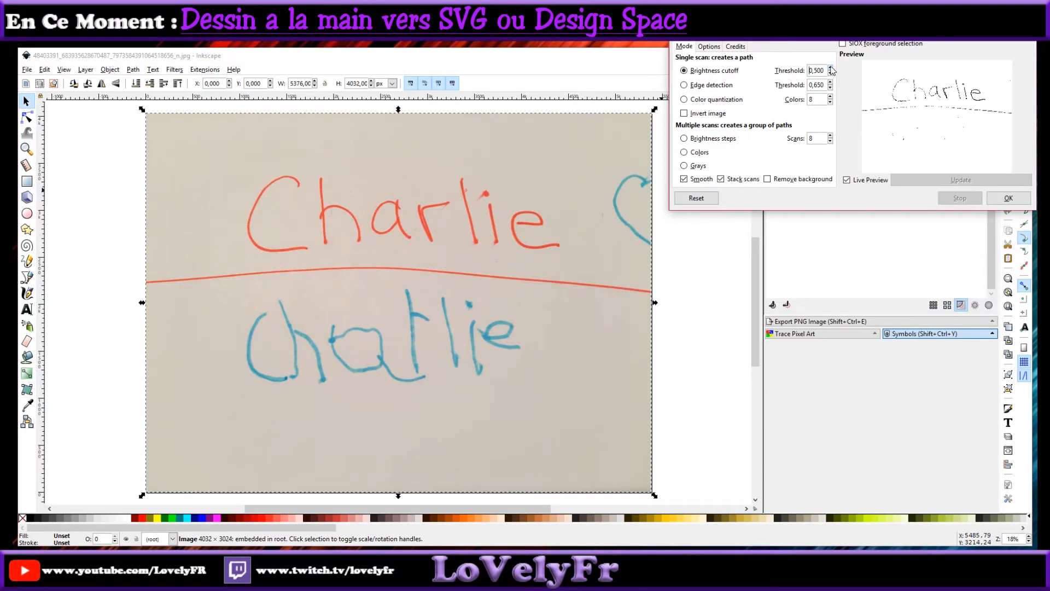
pyautogui.click(831, 68)
pyautogui.click(831, 68)
pyautogui.click(831, 69)
pyautogui.click(831, 68)
pyautogui.click(831, 68)
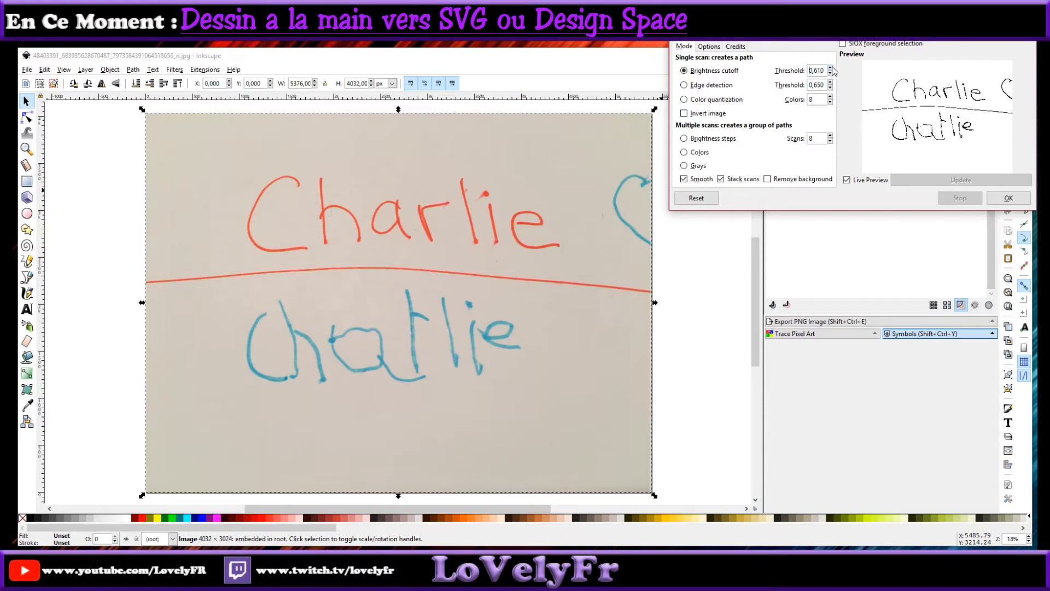
pyautogui.click(831, 69)
pyautogui.click(831, 69)
pyautogui.click(831, 70)
pyautogui.moveTo(668, 213)
pyautogui.mouseDown()
pyautogui.moveTo(383, 371)
pyautogui.moveTo(256, 458)
pyautogui.mouseUp()
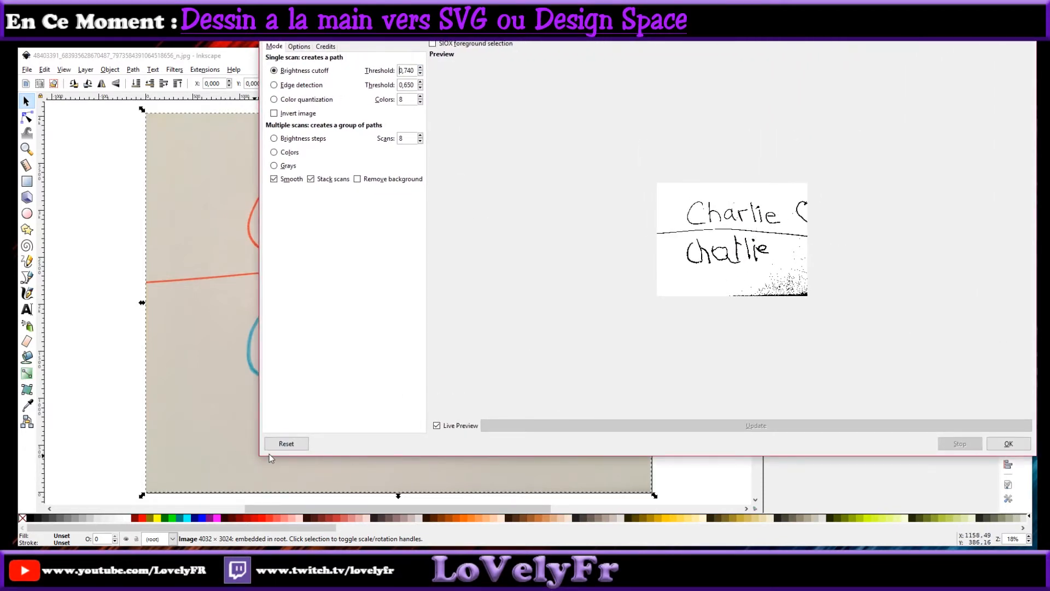
pyautogui.moveTo(258, 456)
pyautogui.mouseDown()
pyautogui.moveTo(499, 450)
pyautogui.moveTo(573, 371)
pyautogui.mouseUp()
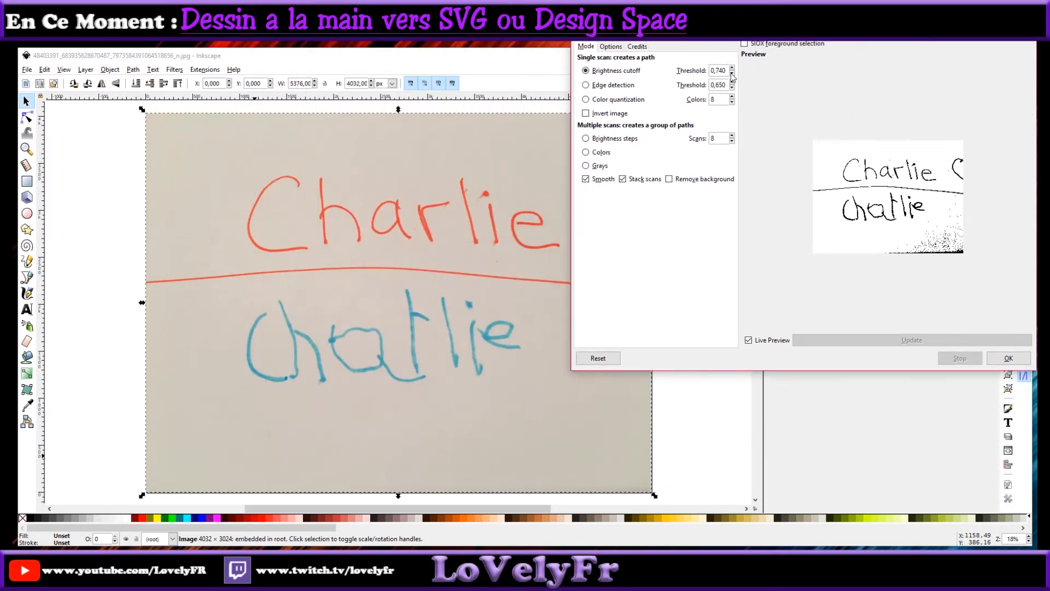
# Set the brightness cutoff threshold to 0.650 and trace the photo into a path
pyautogui.click(733, 74)
pyautogui.click(734, 75)
pyautogui.click(733, 75)
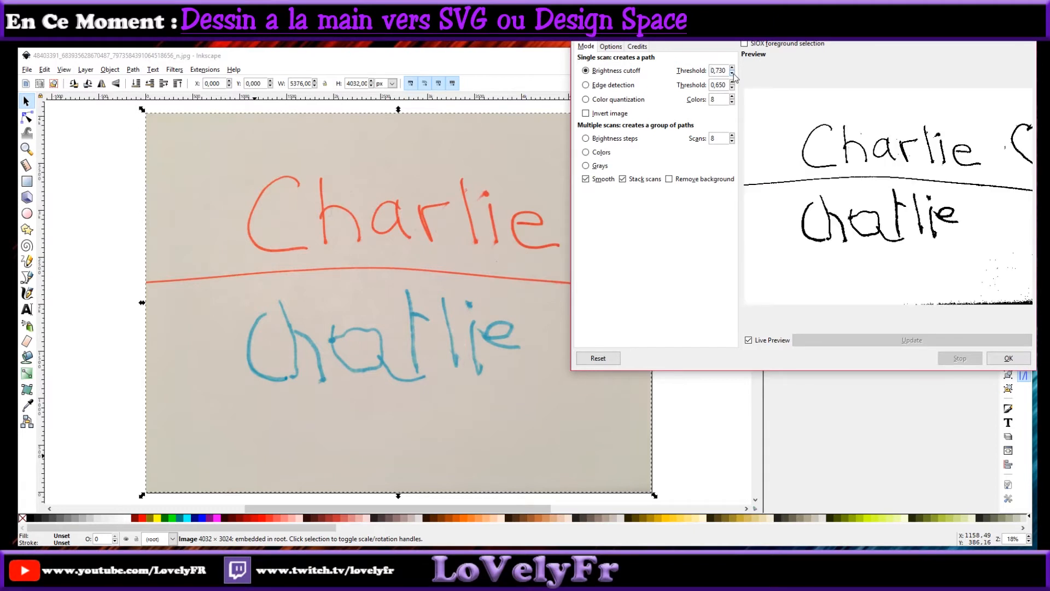
pyautogui.click(733, 75)
pyautogui.moveTo(572, 366)
pyautogui.mouseDown()
pyautogui.moveTo(506, 410)
pyautogui.moveTo(298, 463)
pyautogui.mouseUp()
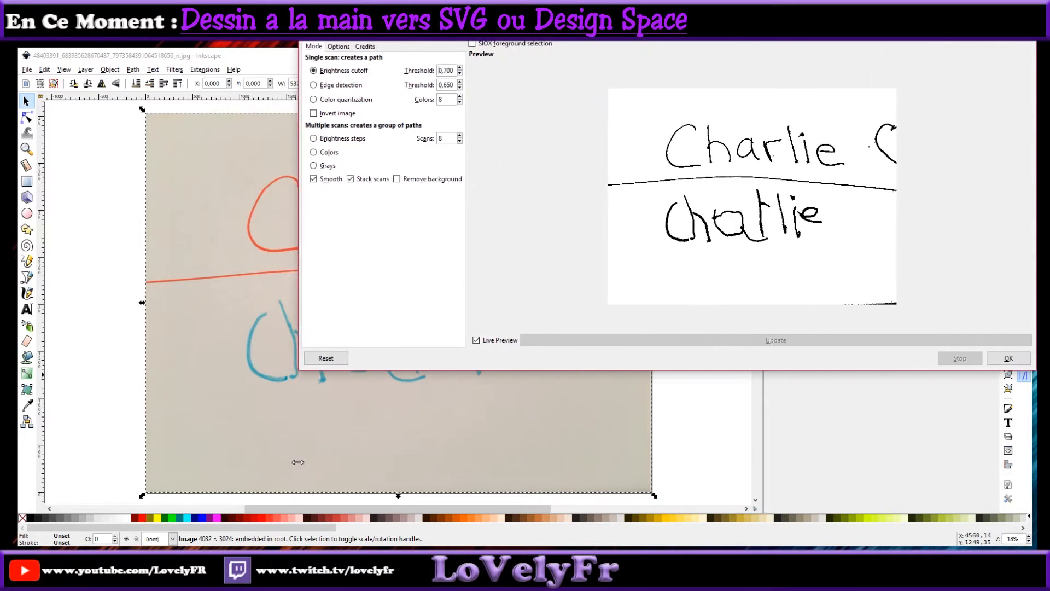
pyautogui.click(459, 76)
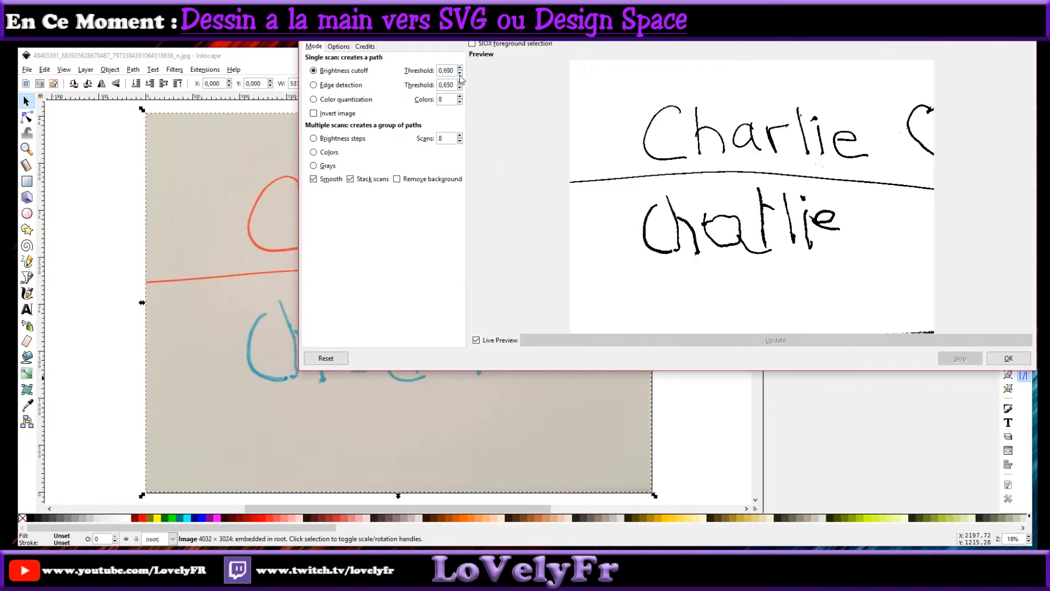
pyautogui.click(459, 73)
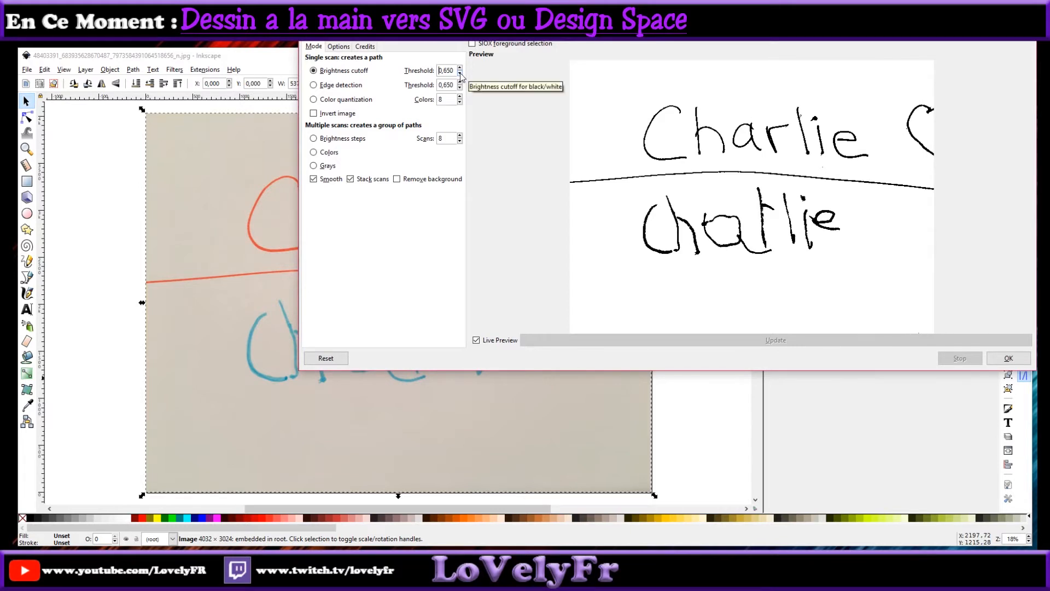
pyautogui.doubleClick(459, 74)
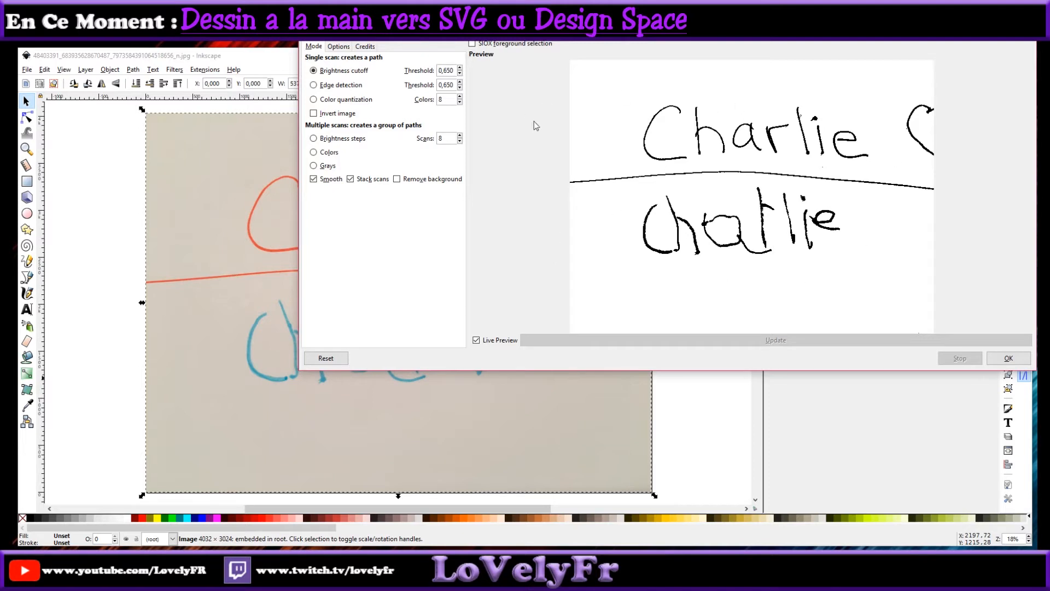
pyautogui.click(1008, 358)
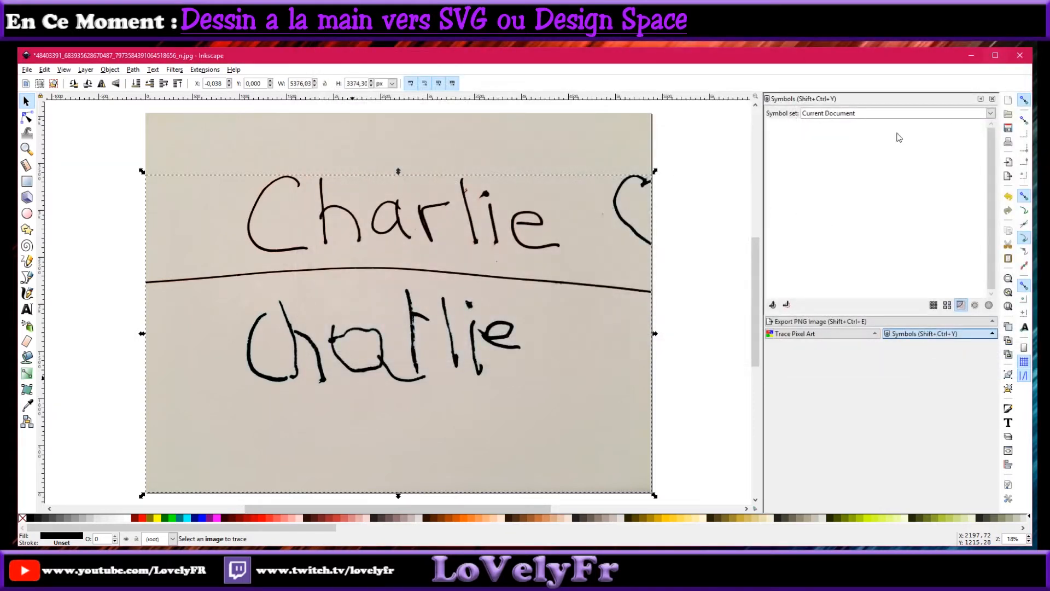
# Delete the original photo from behind the trace and place the traced lettering back on the page
pyautogui.moveTo(382, 249)
pyautogui.mouseDown()
pyautogui.moveTo(514, 258)
pyautogui.moveTo(233, 225)
pyautogui.moveTo(300, 306)
pyautogui.mouseUp()
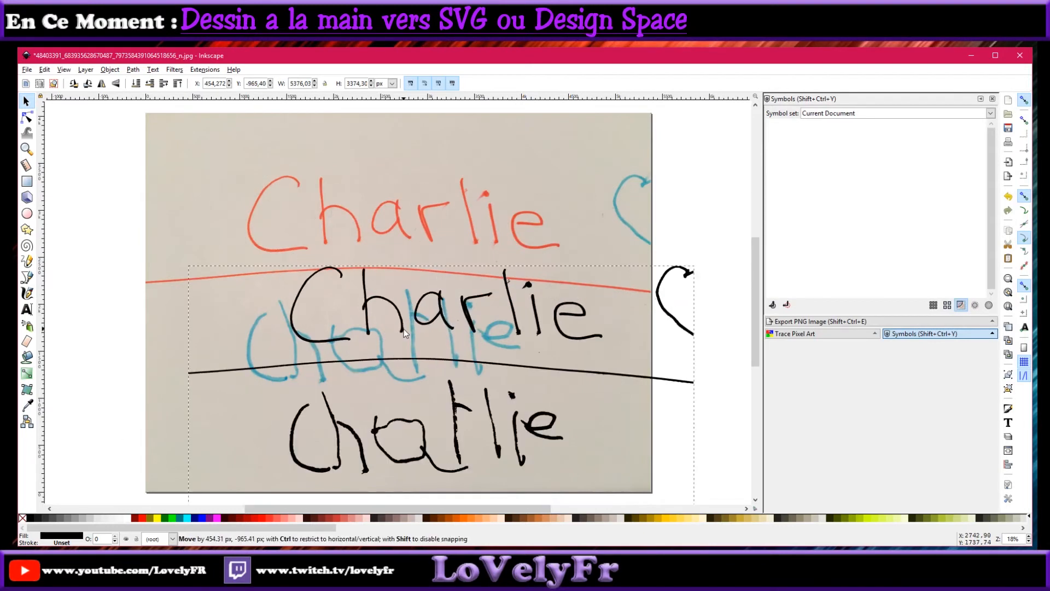
pyautogui.click(415, 197)
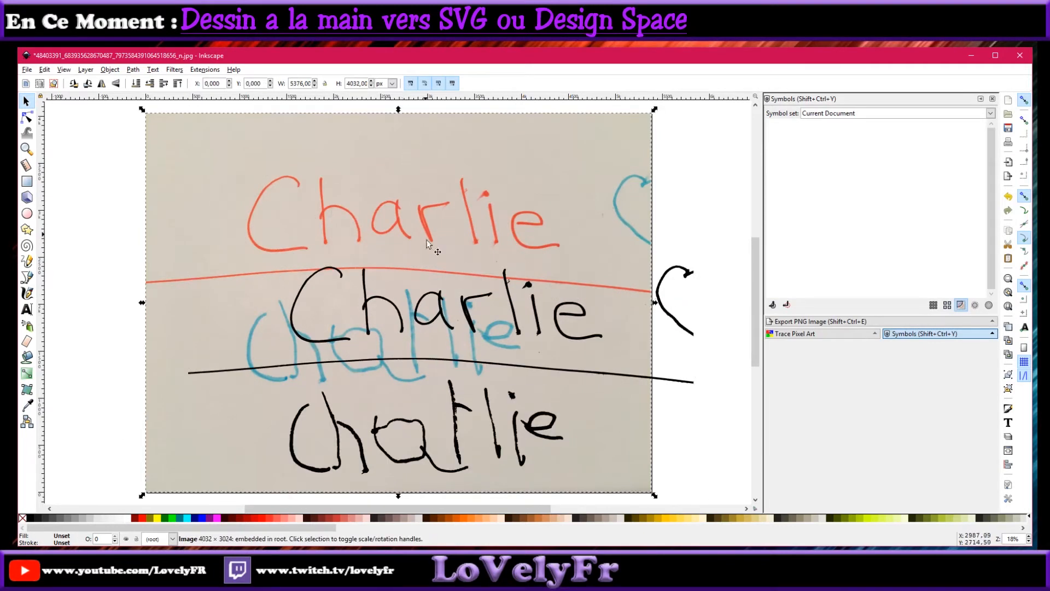
pyautogui.press('Delete')
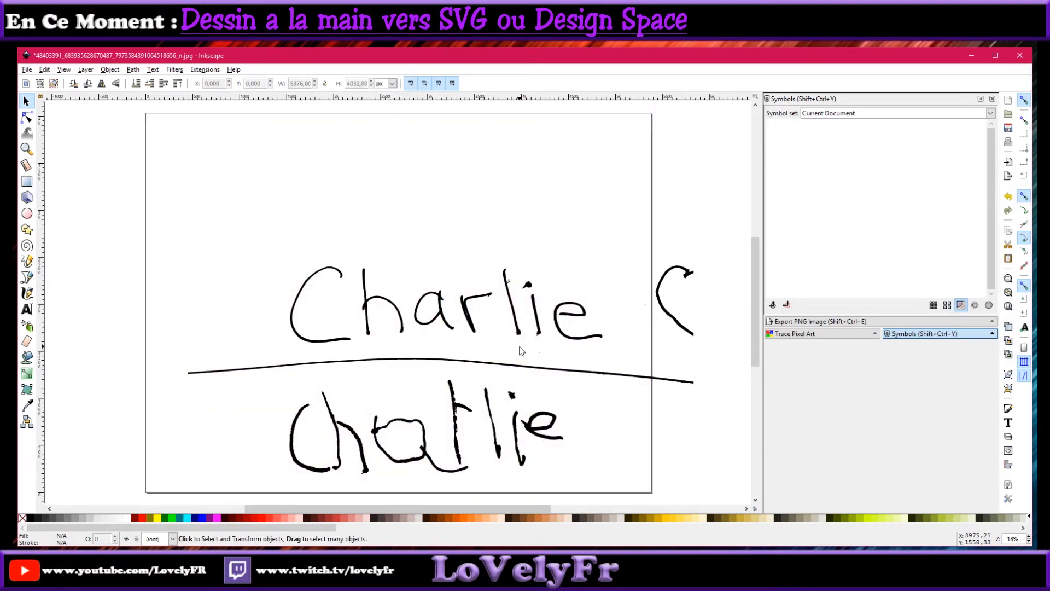
pyautogui.moveTo(514, 301)
pyautogui.mouseDown()
pyautogui.moveTo(438, 221)
pyautogui.moveTo(411, 210)
pyautogui.moveTo(465, 185)
pyautogui.mouseUp()
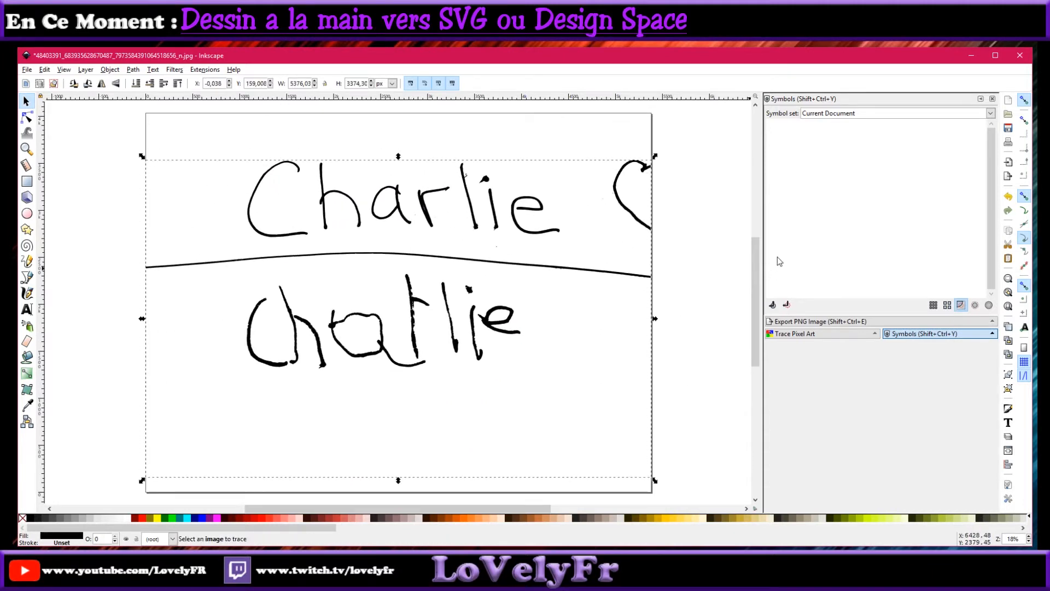
# Delete the nodes of the stray specks in the page's lower-right corner, below the upper name, beside the cut-off letter and around the r
pyautogui.click(26, 117)
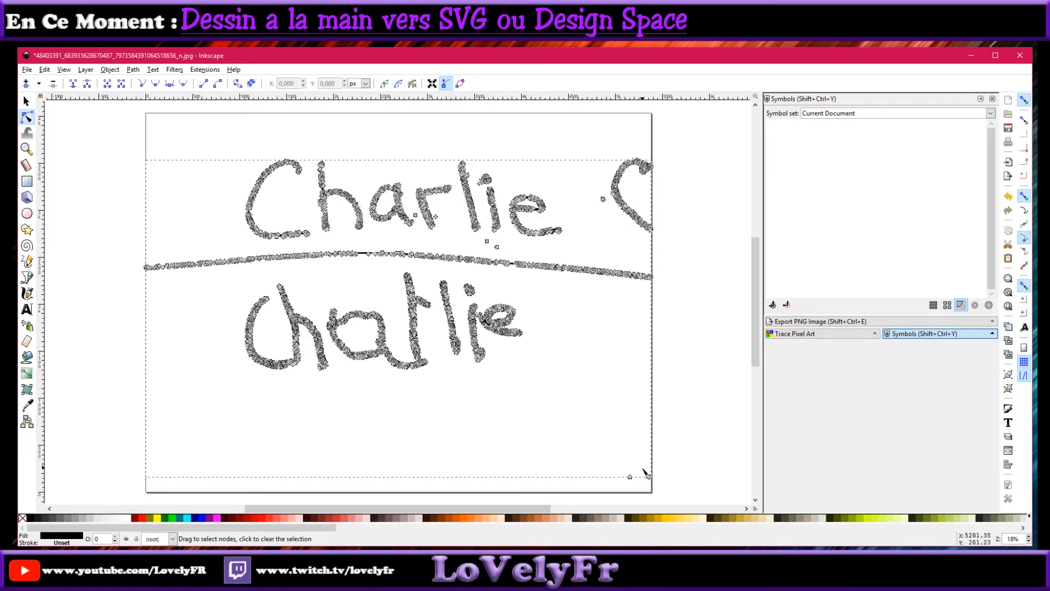
pyautogui.moveTo(619, 463); pyautogui.dragTo(655, 492)
pyautogui.press('Delete')
pyautogui.click(488, 241)
pyautogui.moveTo(593, 189); pyautogui.dragTo(614, 227)
pyautogui.press('Delete')
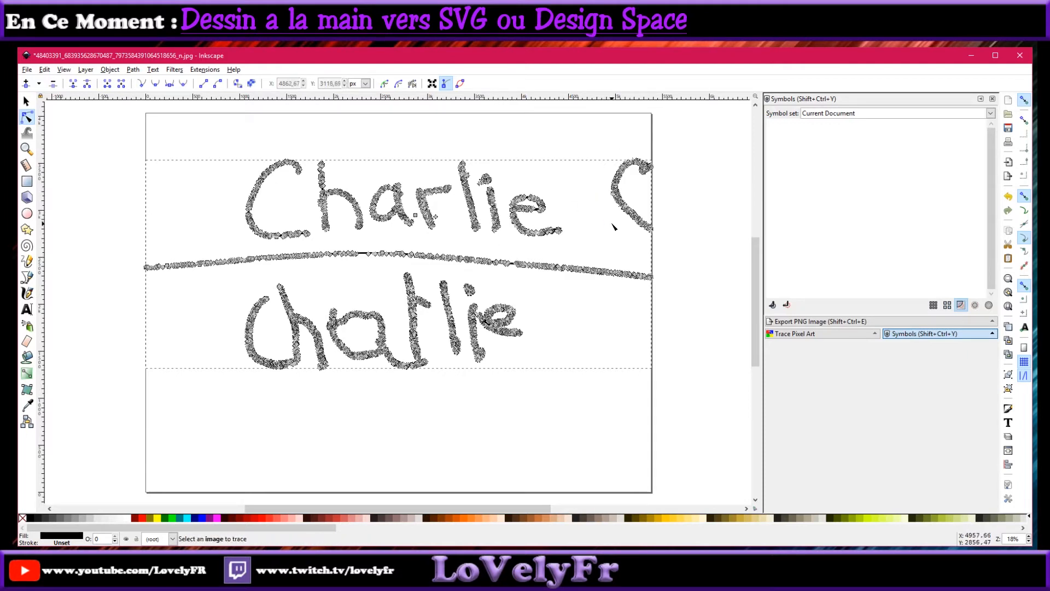
pyautogui.click(417, 219)
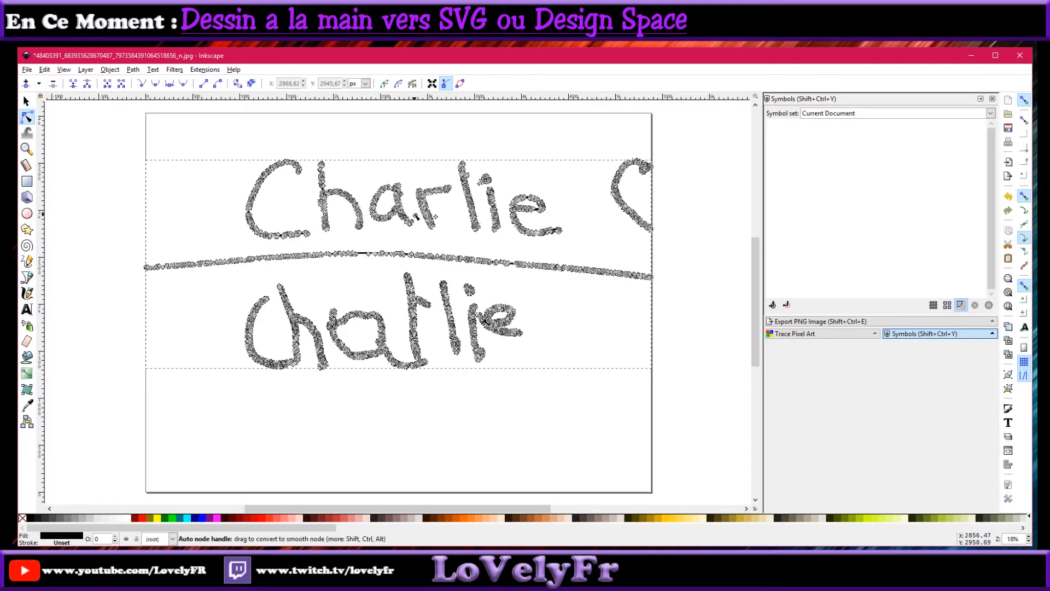
pyautogui.moveTo(413, 211); pyautogui.dragTo(418, 219)
pyautogui.press('Delete')
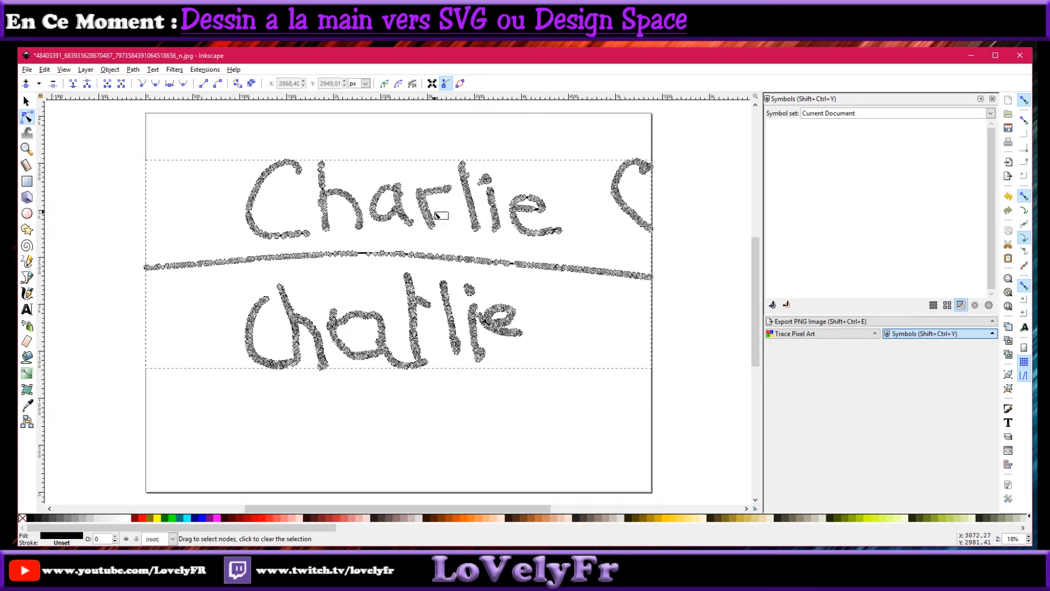
# Delete all nodes of the cut-off letter C at the page's upper right edge, and deselect the traced path
pyautogui.moveTo(609, 131); pyautogui.dragTo(683, 242)
pyautogui.press('Delete')
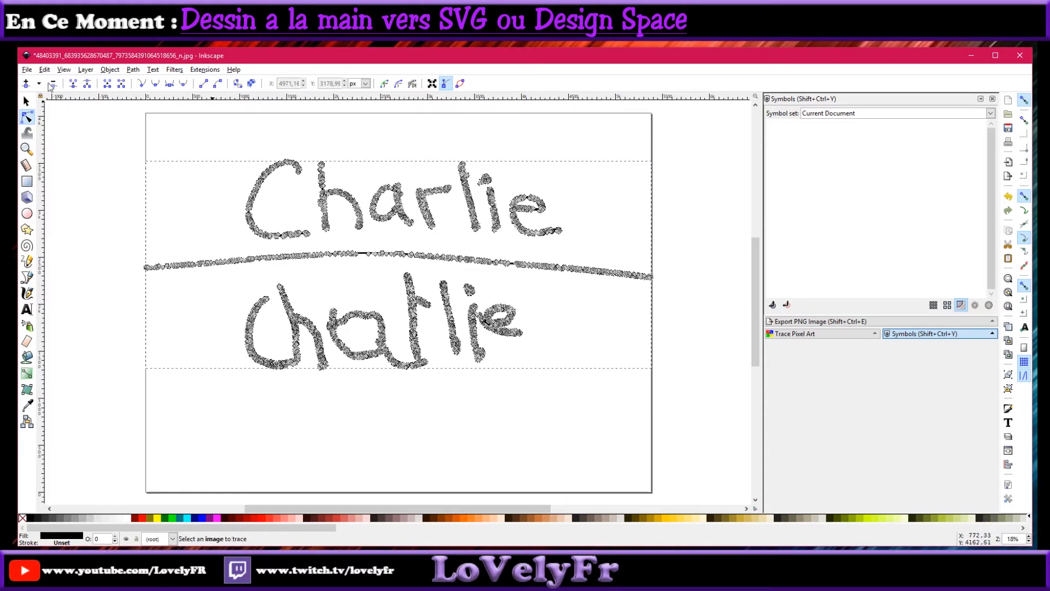
pyautogui.click(26, 101)
pyautogui.click(236, 202)
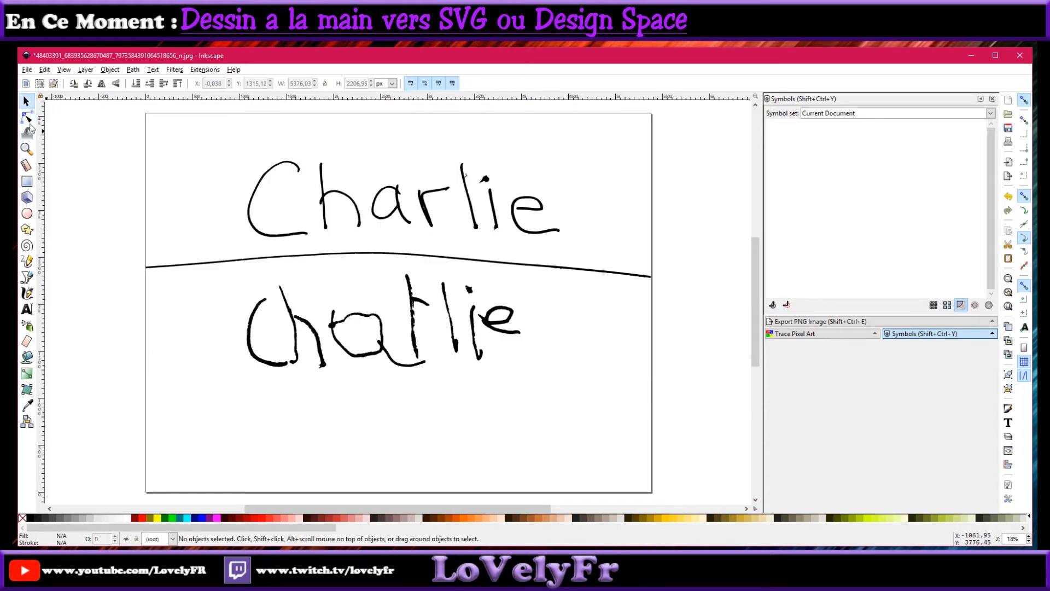
# Save the cleaned trace as an Inkscape SVG in the photo's folder, keeping the suggested file name
pyautogui.click(27, 70)
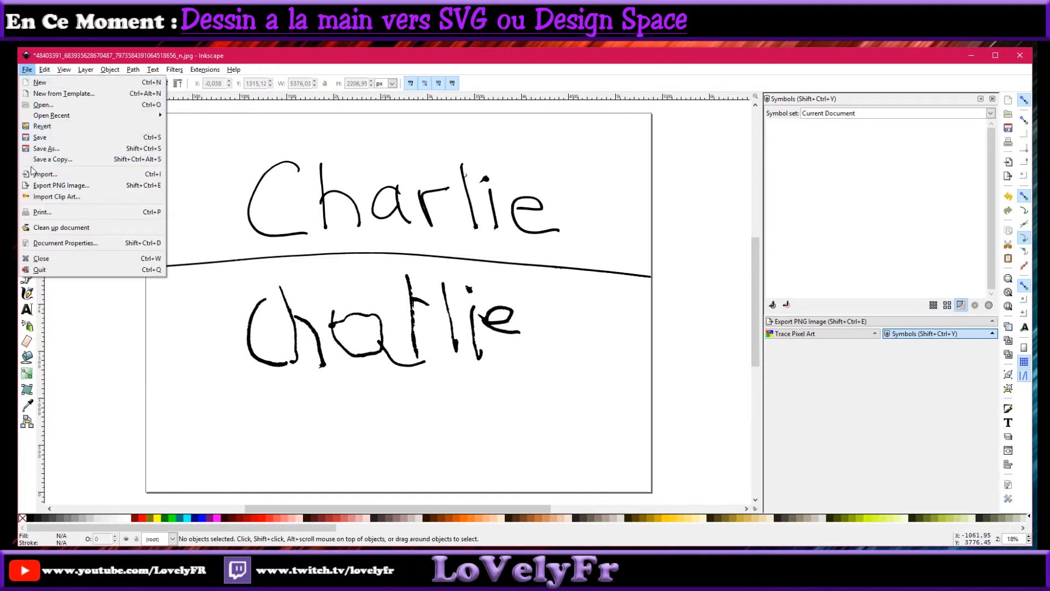
pyautogui.click(40, 150)
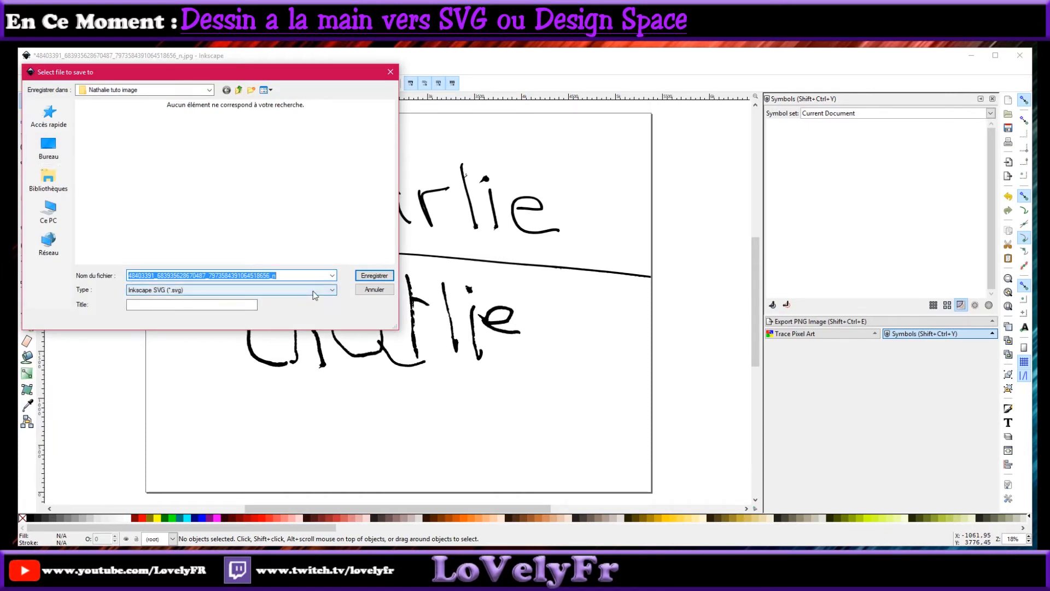
pyautogui.click(367, 276)
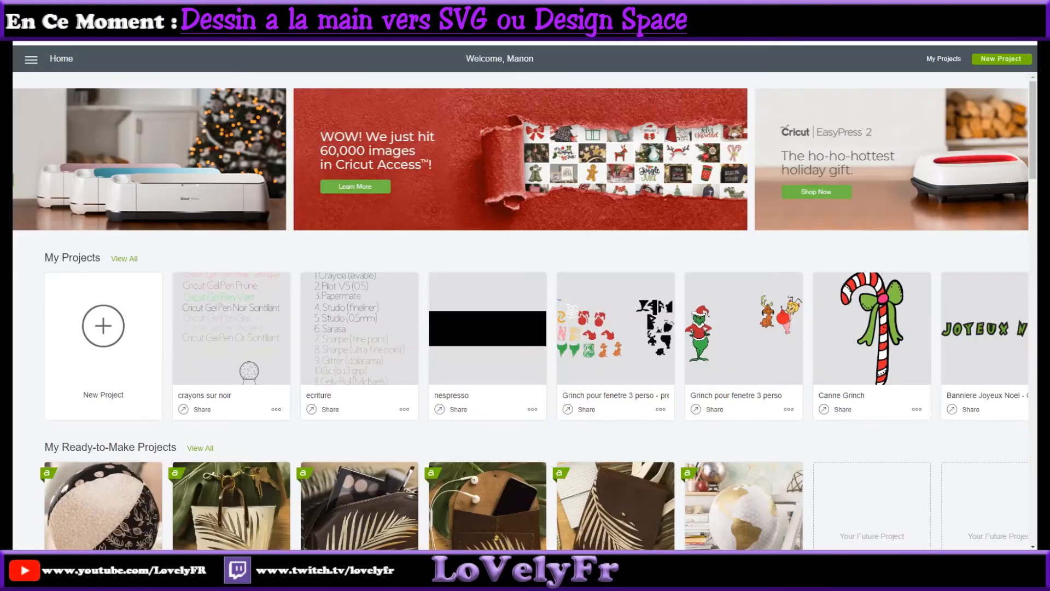
# Switch to Cricut Design Space, start a new project, and upload the saved lettering SVG, keeping its suggested image name
pyautogui.click(90, 323)
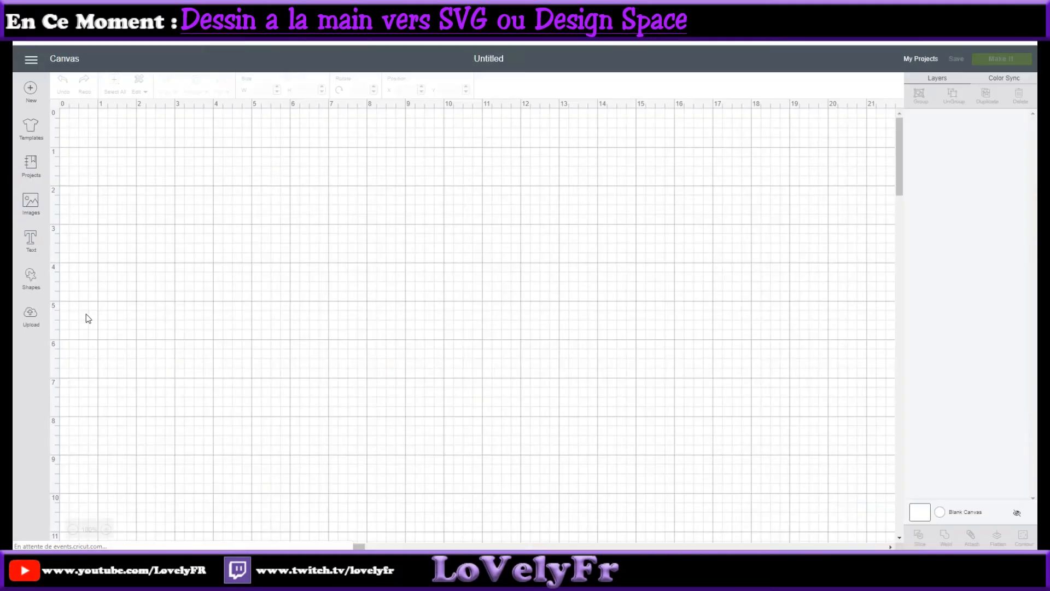
pyautogui.click(31, 326)
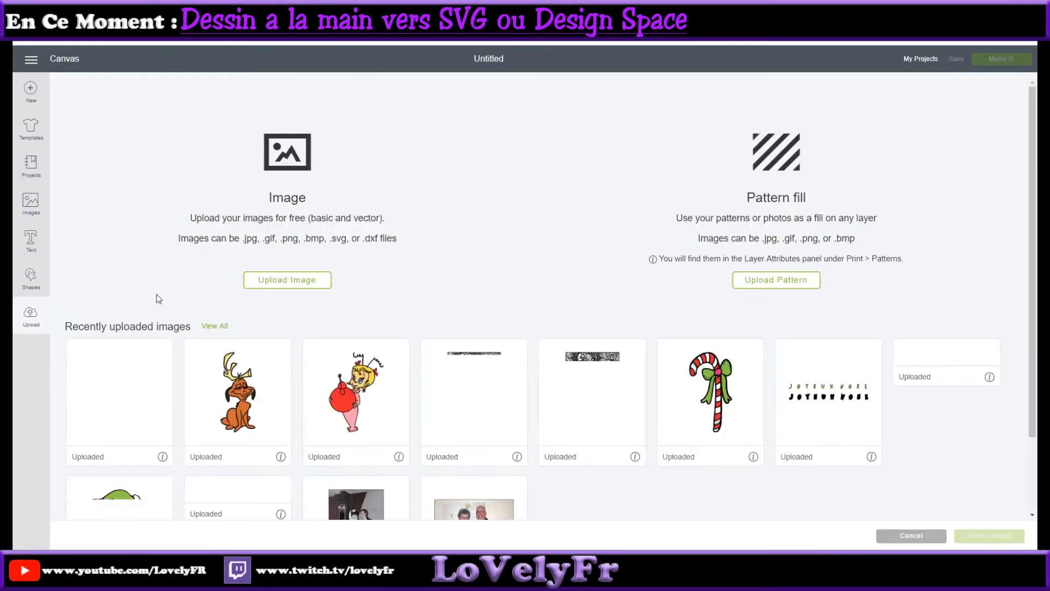
pyautogui.click(284, 280)
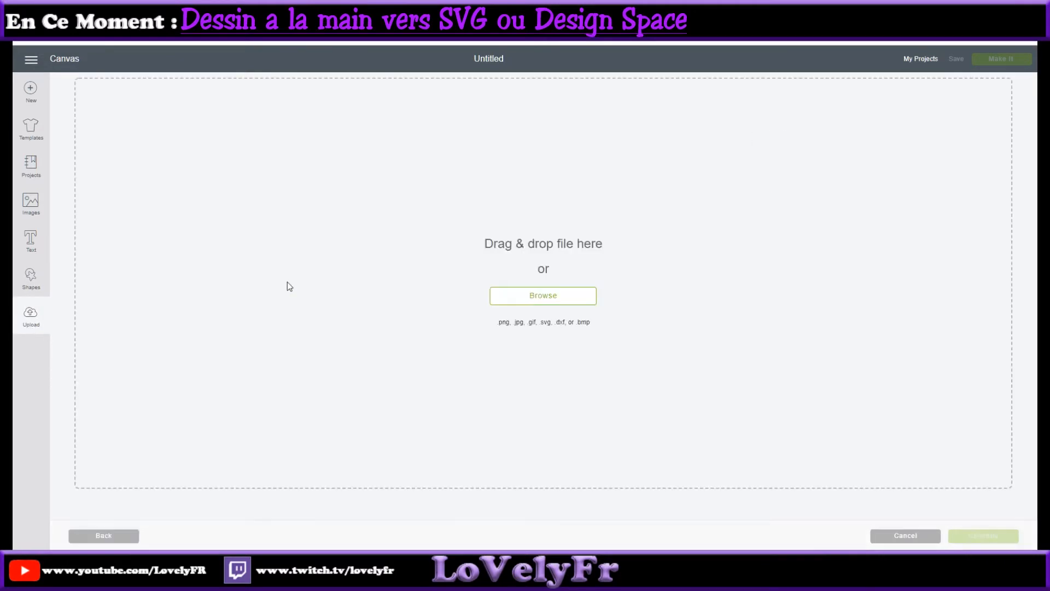
pyautogui.click(582, 301)
pyautogui.click(358, 82)
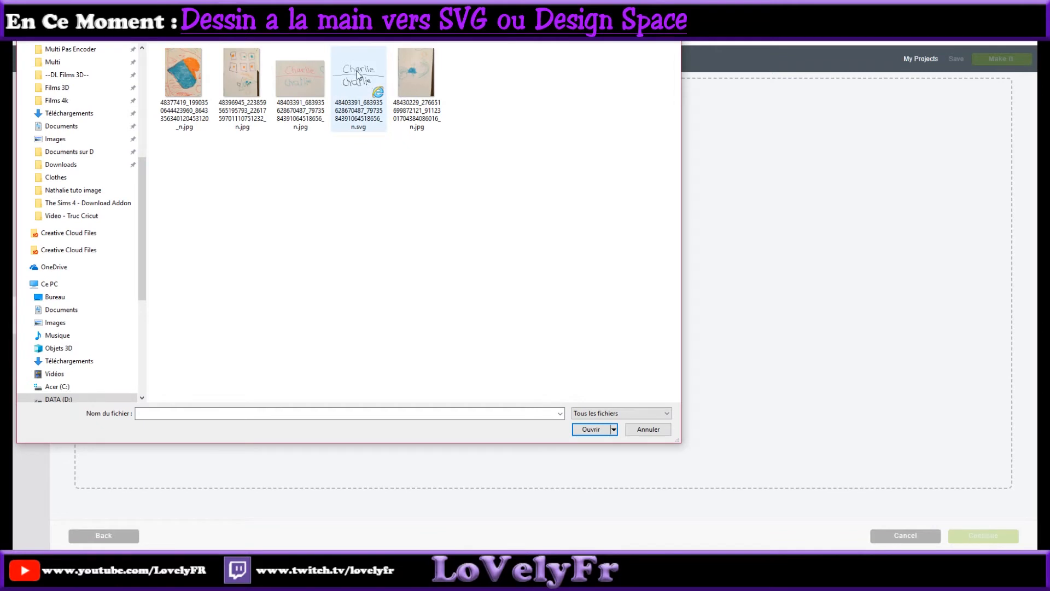
pyautogui.click(588, 430)
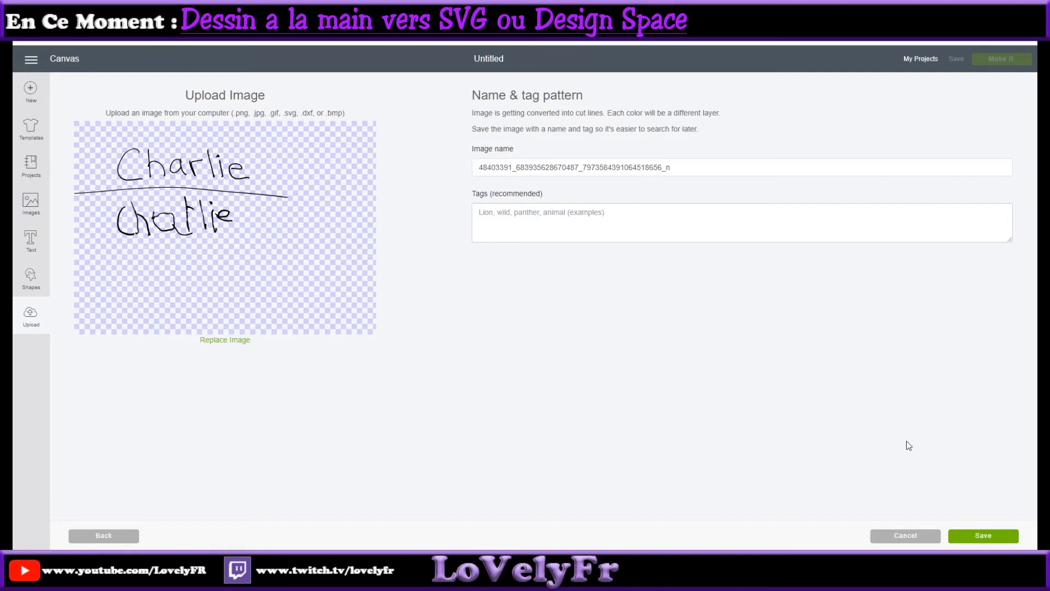
pyautogui.click(995, 538)
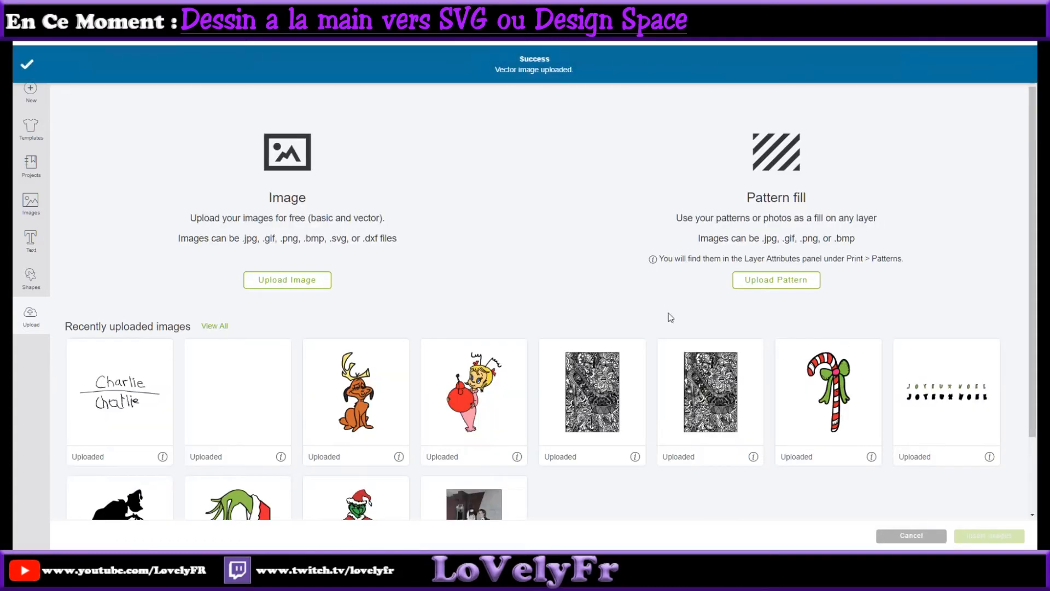
# Insert the uploaded SVG lettering on the canvas, scale it down to about 45 by 18.5 inches and reposition it
pyautogui.click(970, 538)
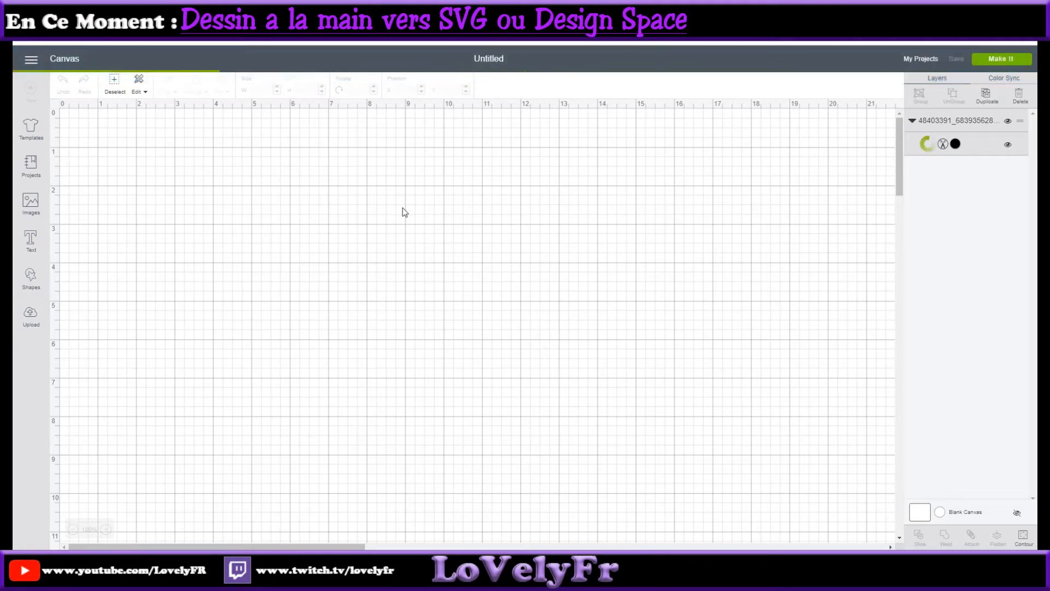
pyautogui.click(72, 529)
pyautogui.click(72, 529)
pyautogui.click(73, 529)
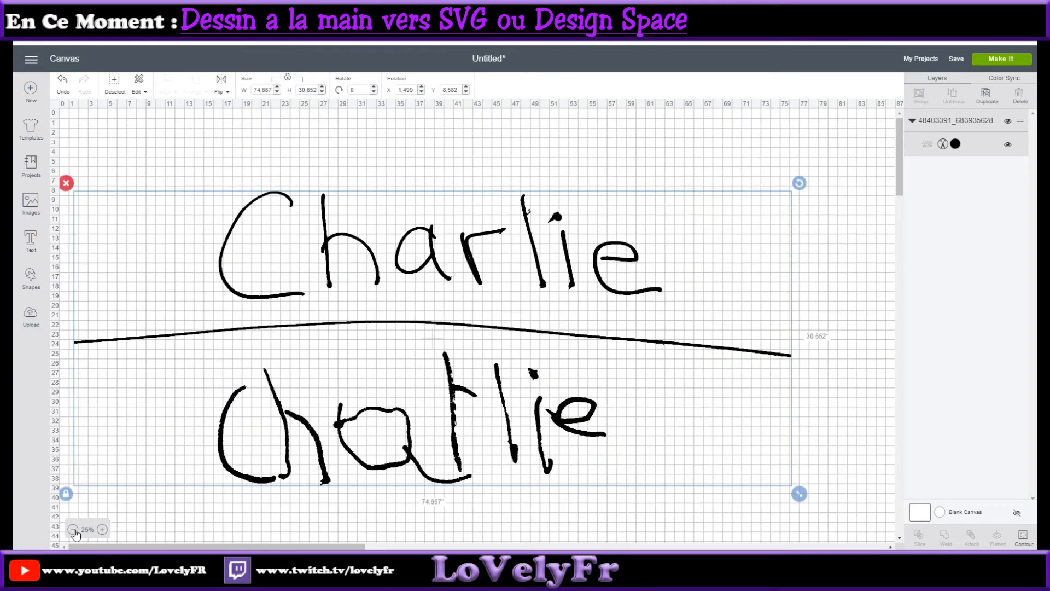
pyautogui.moveTo(798, 494)
pyautogui.mouseDown()
pyautogui.moveTo(336, 309)
pyautogui.moveTo(272, 434)
pyautogui.moveTo(530, 241)
pyautogui.moveTo(621, 258)
pyautogui.moveTo(512, 245)
pyautogui.mouseUp()
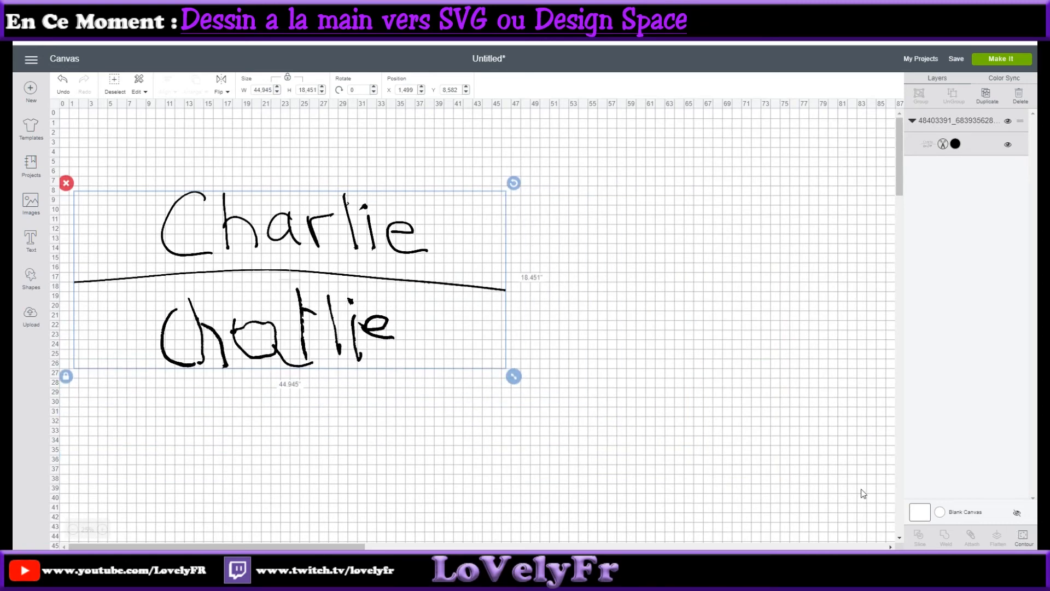
pyautogui.moveTo(253, 227)
pyautogui.mouseDown()
pyautogui.moveTo(438, 203)
pyautogui.moveTo(366, 215)
pyautogui.mouseUp()
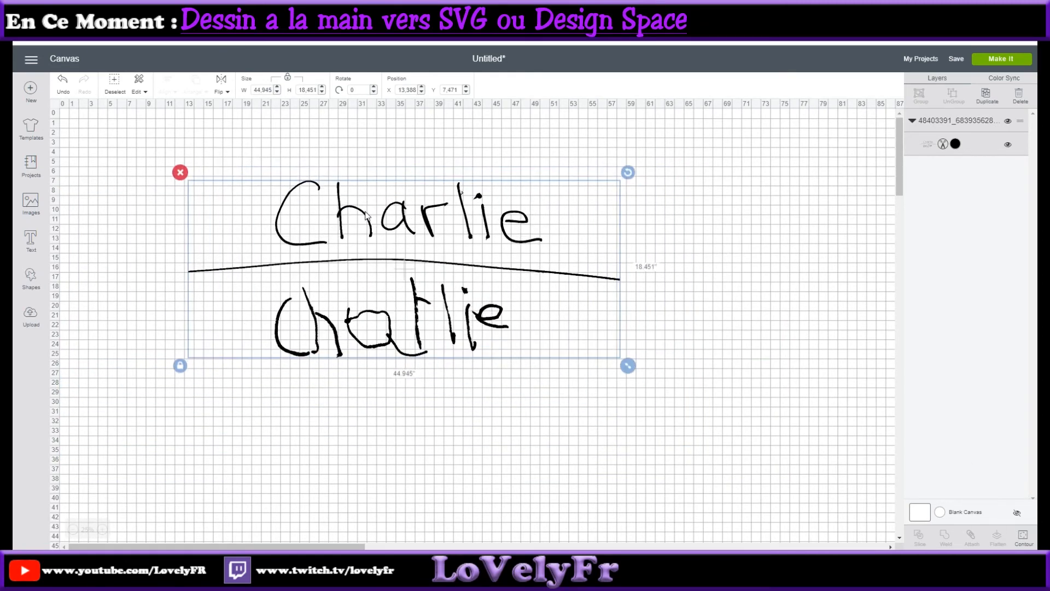
# Delete the inserted lettering from the canvas
pyautogui.click(180, 182)
pyautogui.click(295, 210)
pyautogui.click(182, 173)
# Load the original JPG photo of the handwritten lettering as a new image upload
pyautogui.click(38, 316)
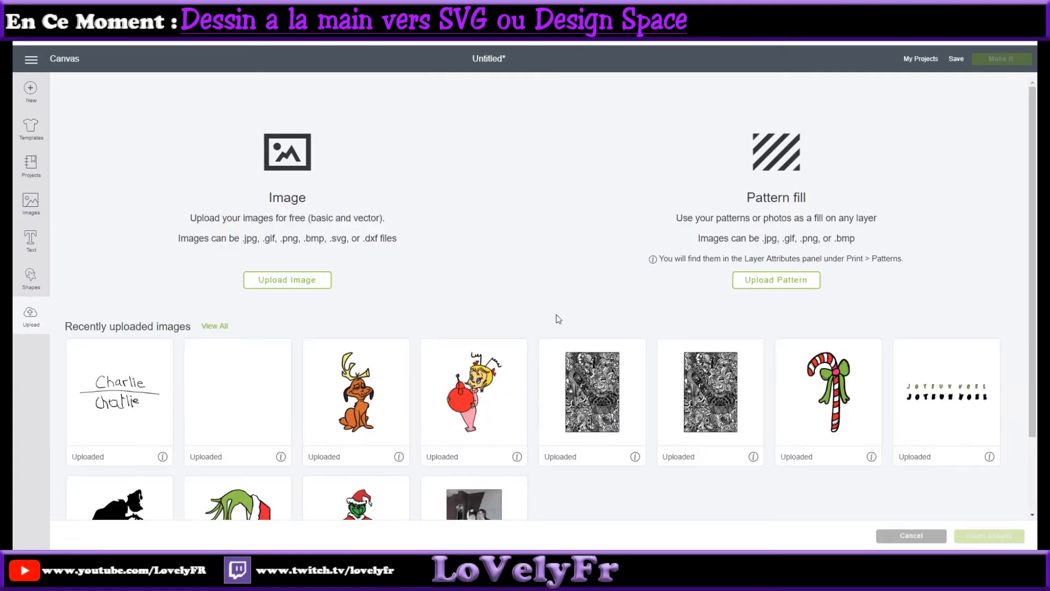
pyautogui.click(292, 279)
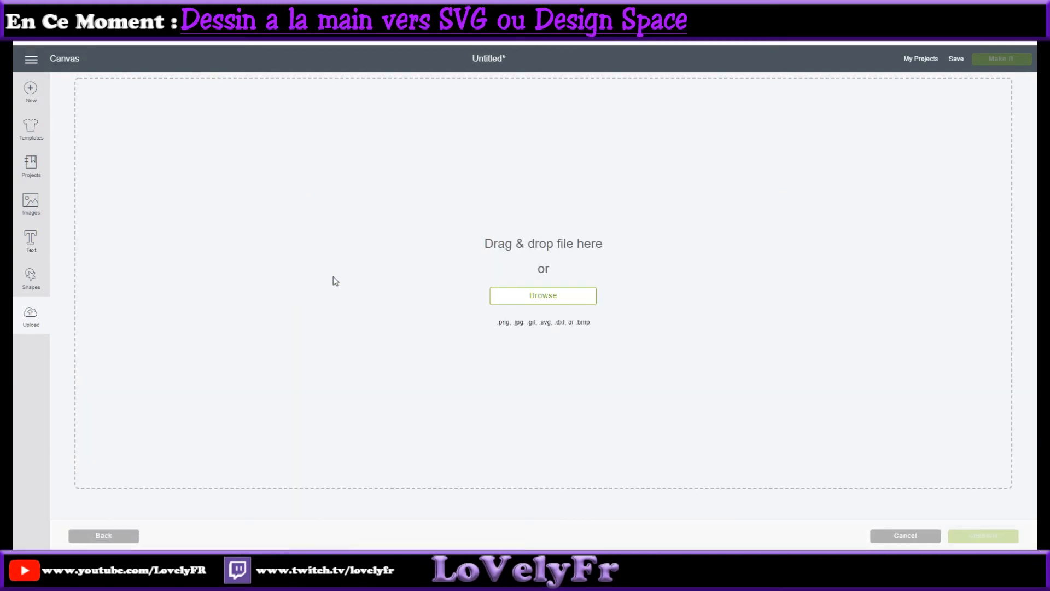
pyautogui.click(525, 295)
pyautogui.click(304, 68)
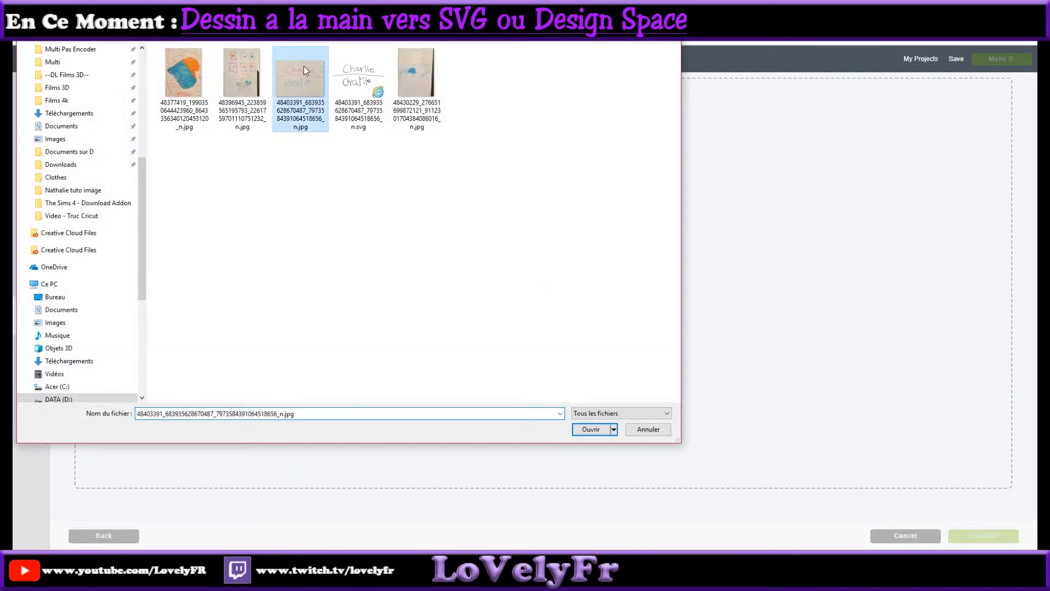
pyautogui.click(591, 429)
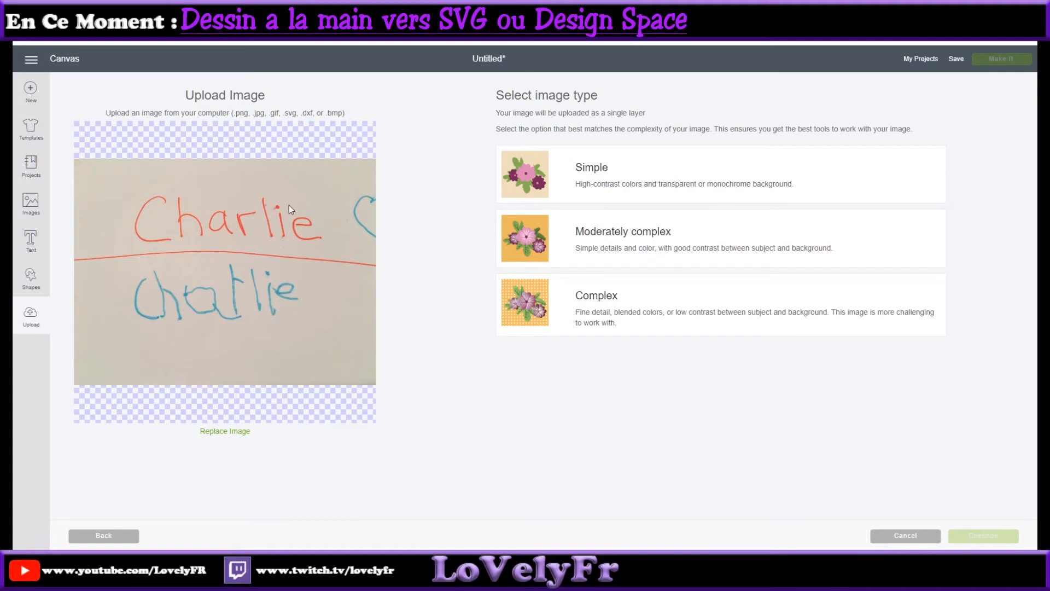
# Set the photo's image type to Simple and continue to the background removal editor
pyautogui.click(705, 295)
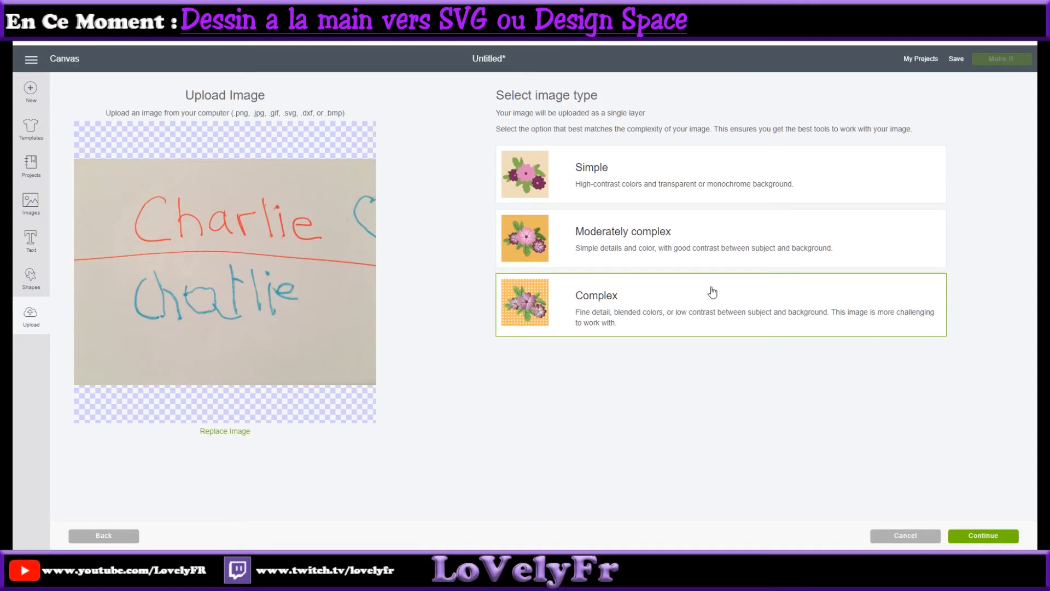
pyautogui.click(691, 167)
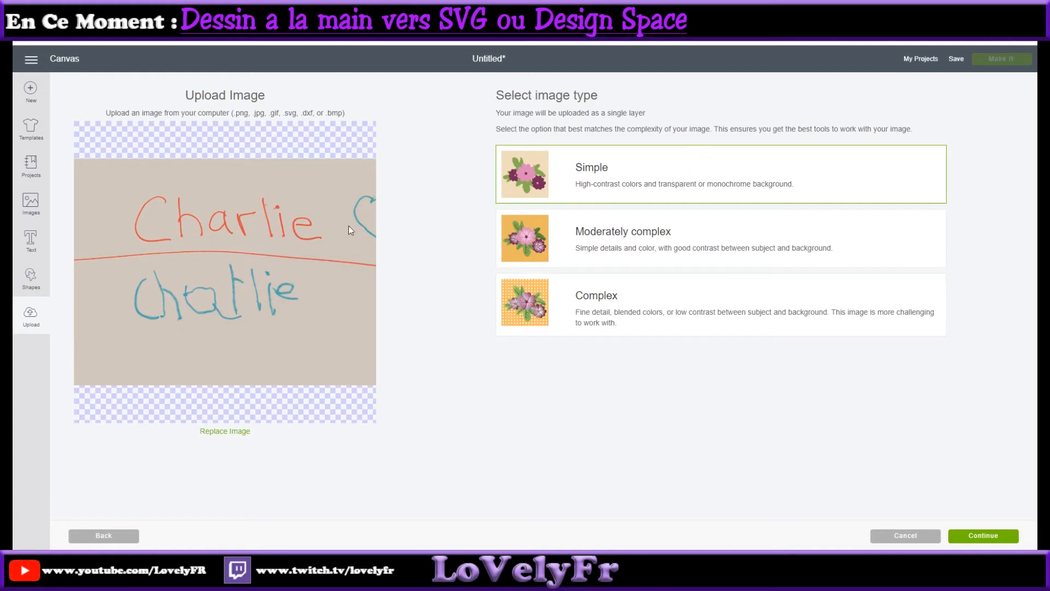
pyautogui.hotkey('ctrl', 'a')
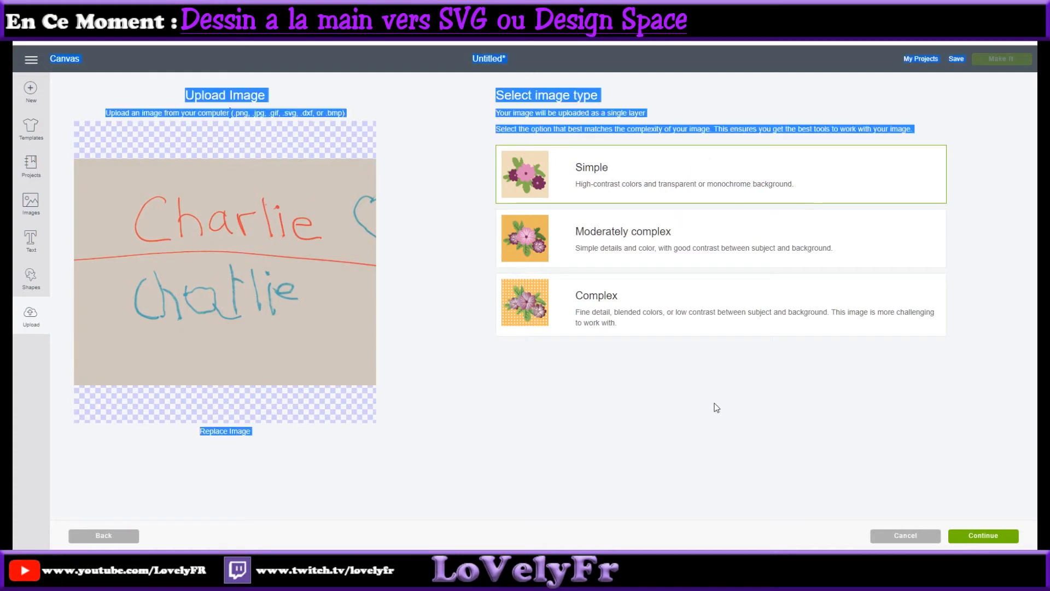
pyautogui.click(979, 536)
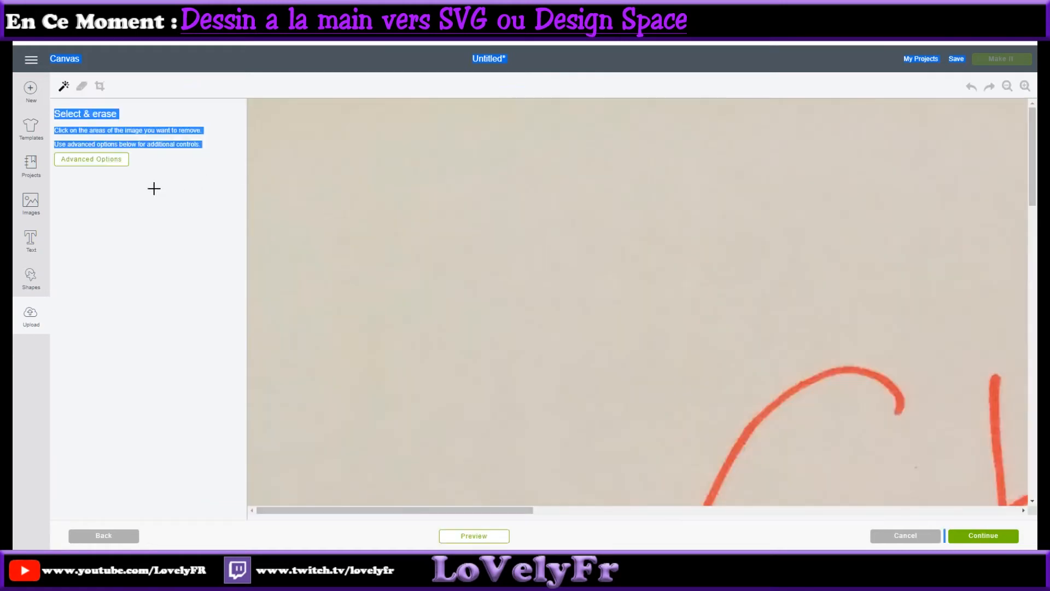
# Erase the photo's background, including inside the closed loops of the letters, and check the cut preview
pyautogui.click(1008, 86)
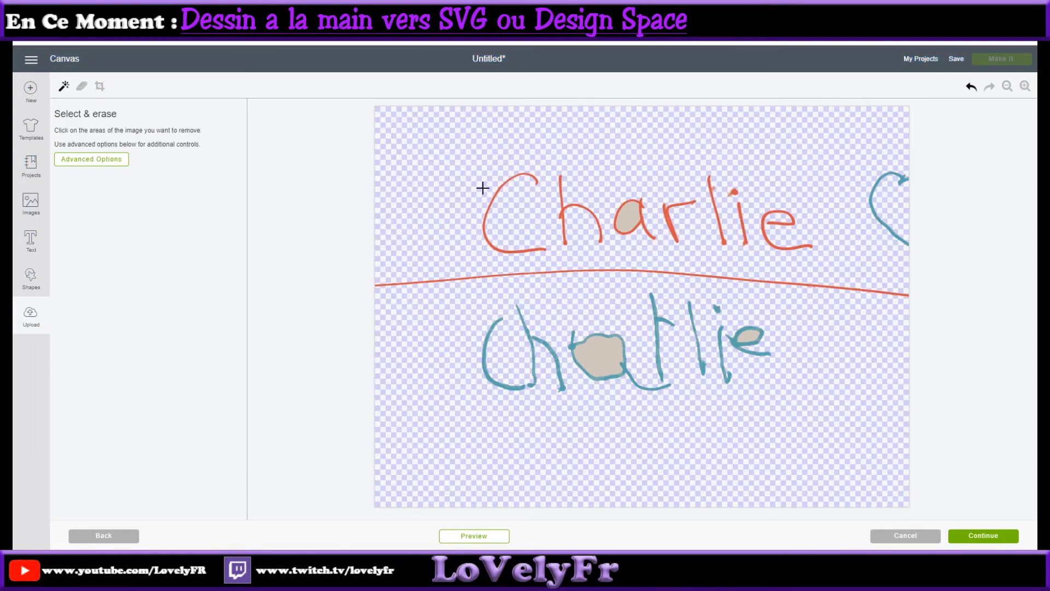
pyautogui.click(632, 217)
pyautogui.click(602, 355)
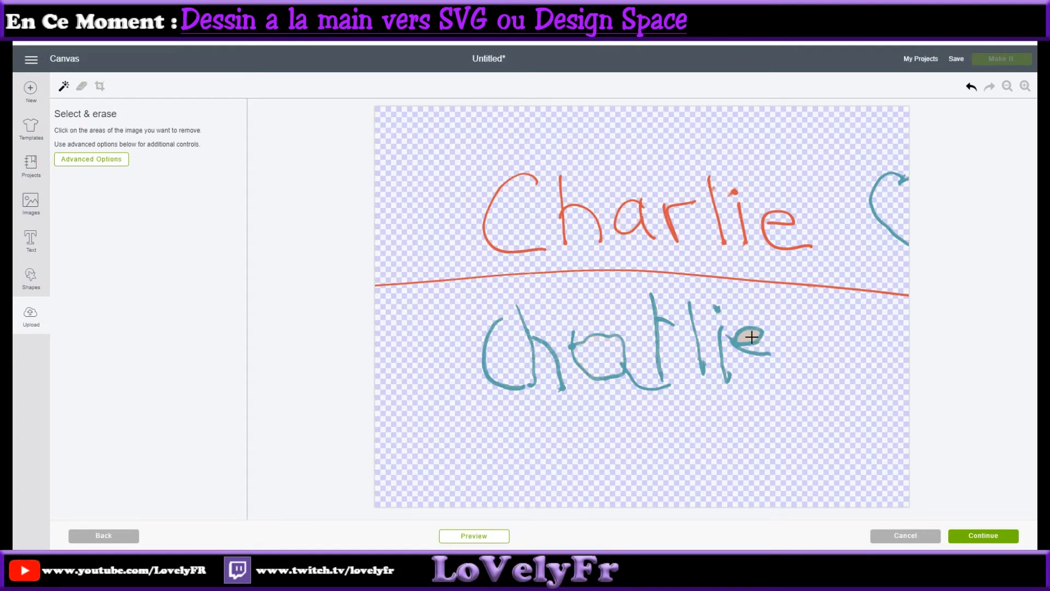
pyautogui.click(765, 344)
pyautogui.click(474, 538)
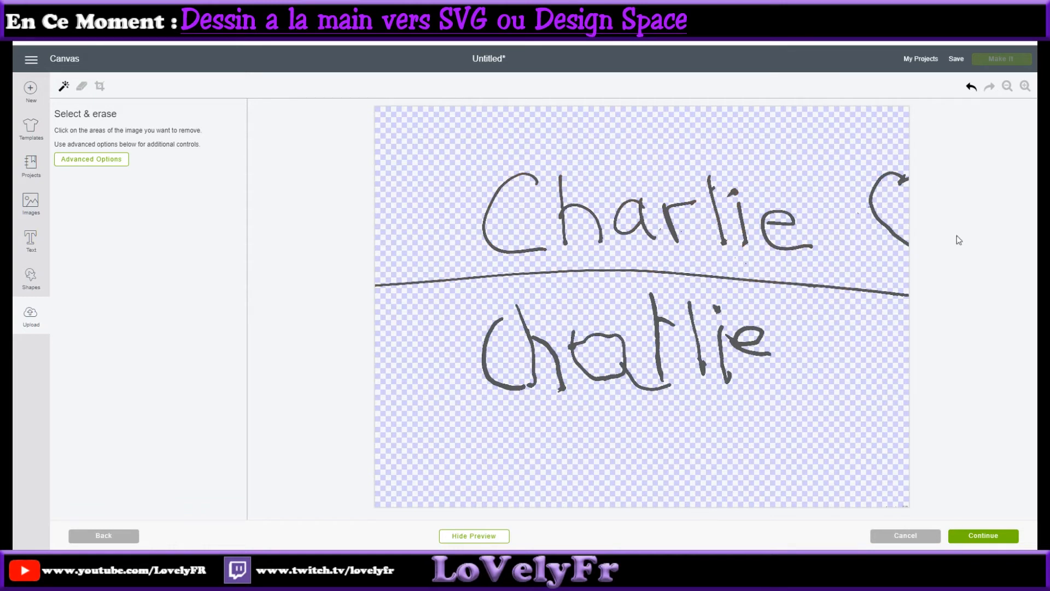
pyautogui.click(471, 538)
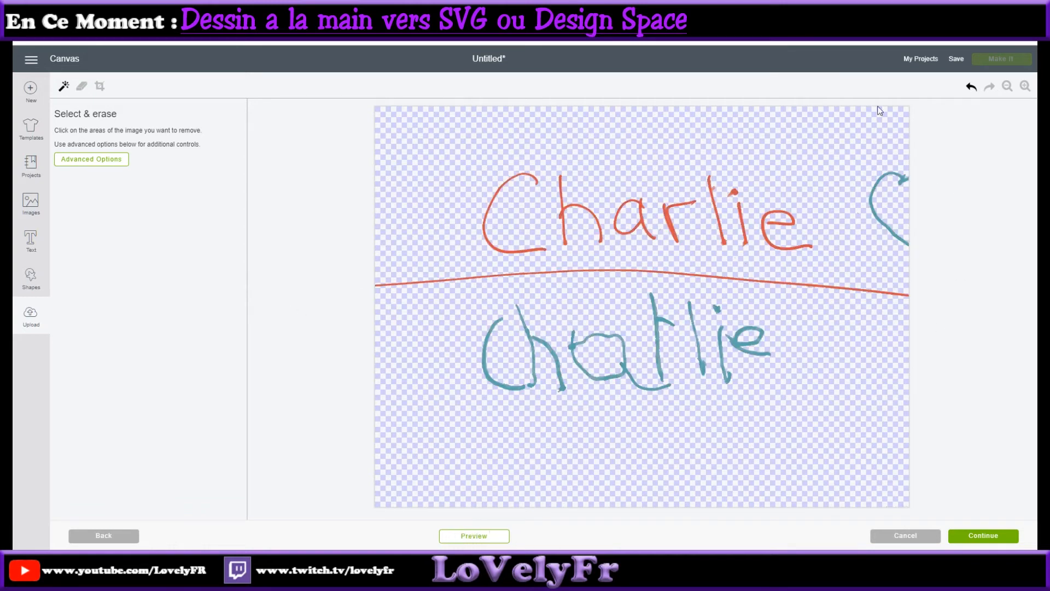
# Enlarge the eraser, wipe out the cut-off blue letter at the image's right edge, and continue to the save options
pyautogui.click(81, 86)
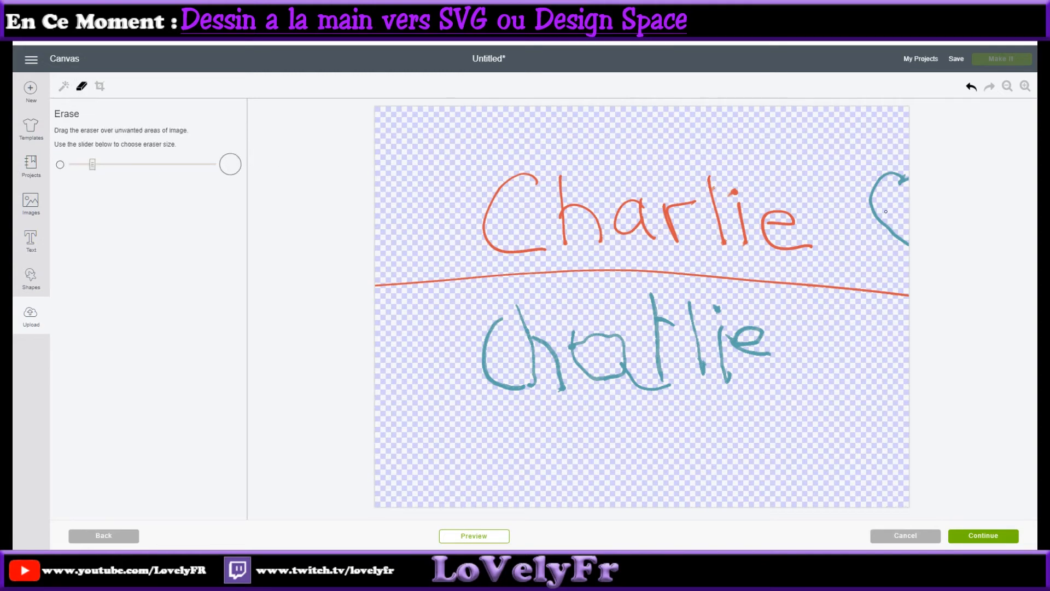
pyautogui.moveTo(95, 168); pyautogui.dragTo(122, 167)
pyautogui.moveTo(119, 169); pyautogui.dragTo(154, 167)
pyautogui.moveTo(890, 230)
pyautogui.mouseDown()
pyautogui.moveTo(872, 180)
pyautogui.moveTo(893, 169)
pyautogui.moveTo(906, 185)
pyautogui.mouseUp()
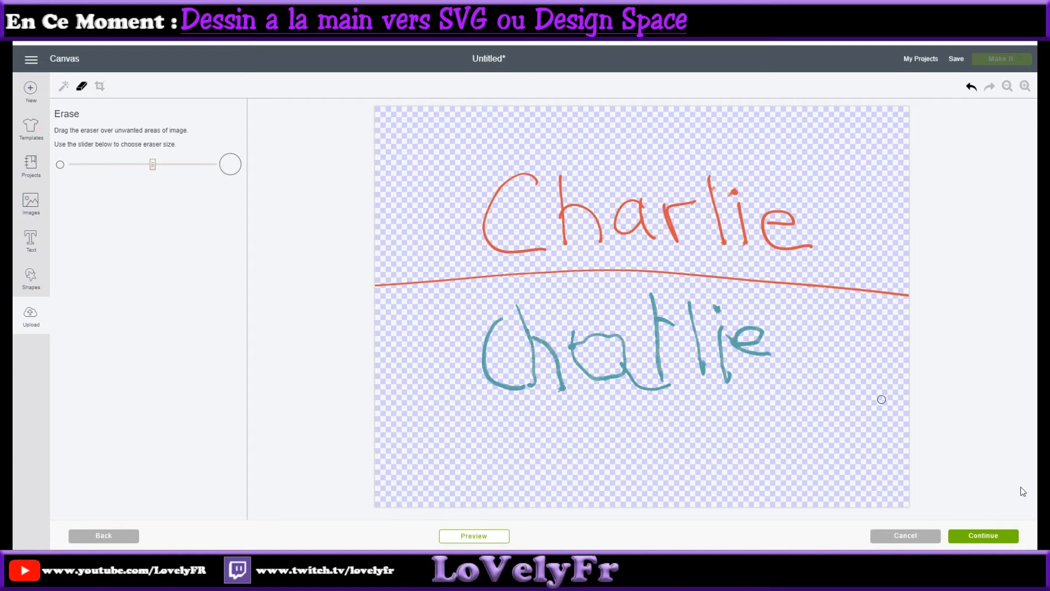
pyautogui.click(997, 539)
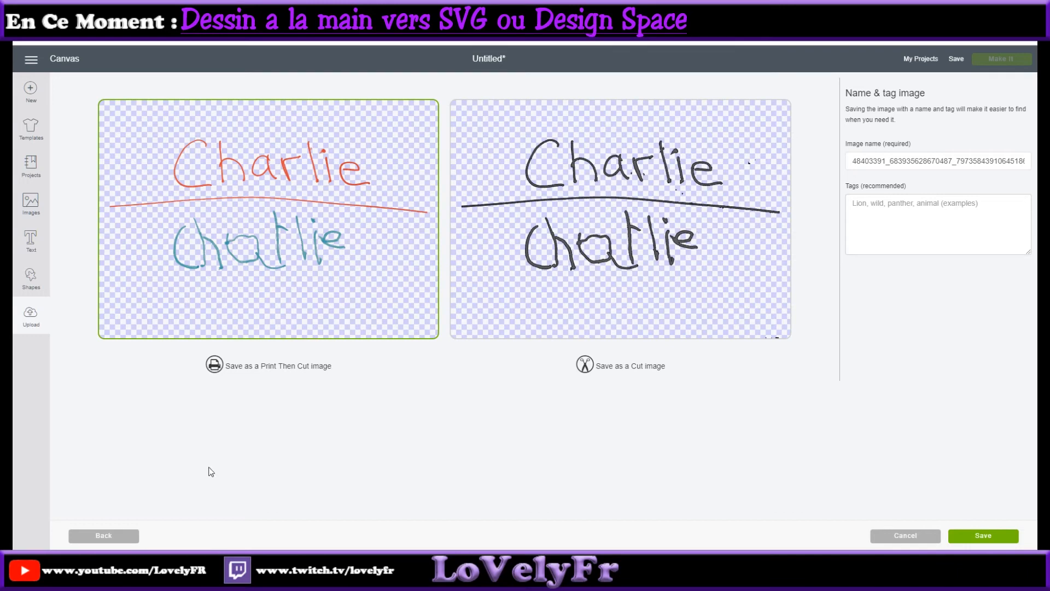
# Return to the image editor and erase the stray specks beside the upper name's r and below its i
pyautogui.click(78, 536)
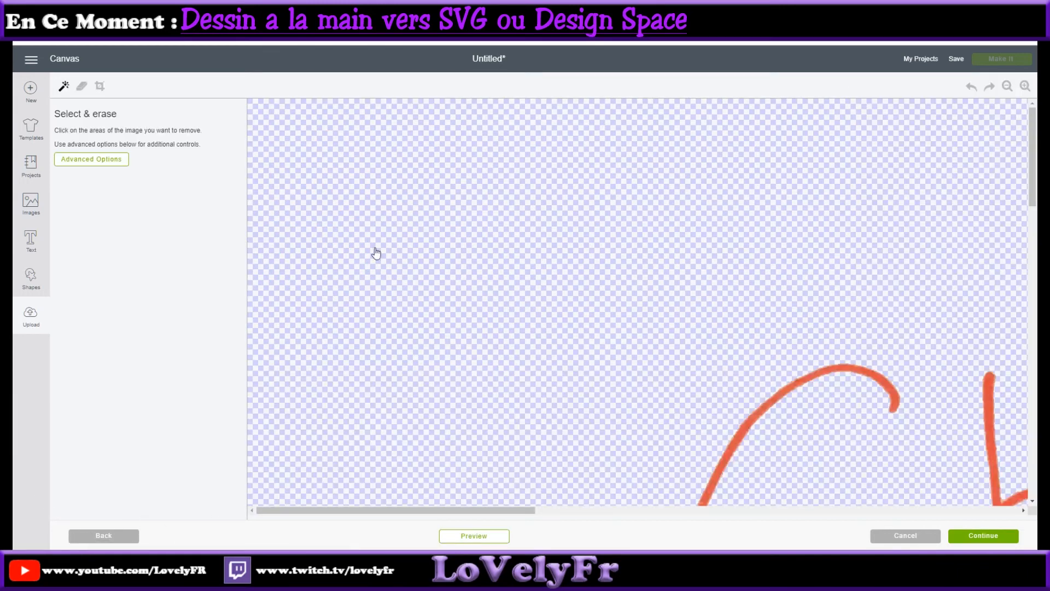
pyautogui.moveTo(496, 511)
pyautogui.mouseDown()
pyautogui.moveTo(832, 535)
pyautogui.moveTo(862, 517)
pyautogui.mouseUp()
pyautogui.scroll(-5, 821, 383)
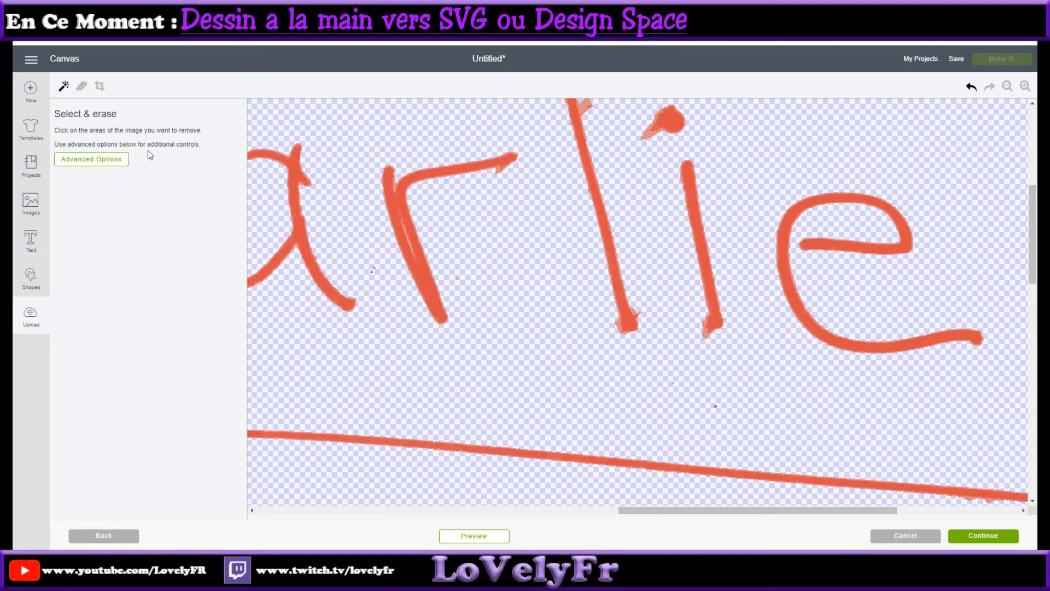
pyautogui.click(81, 86)
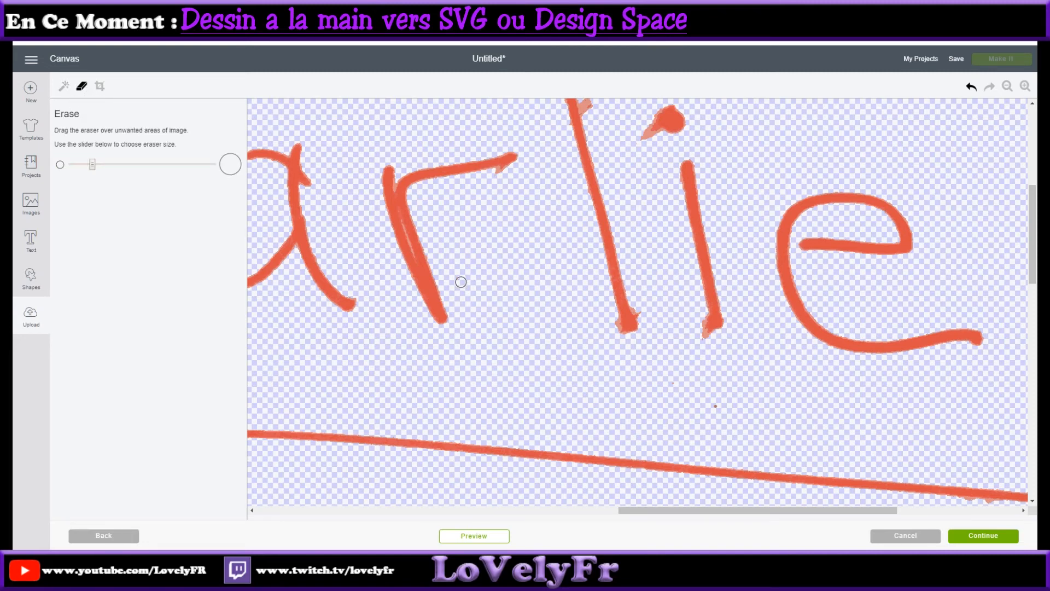
pyautogui.click(716, 408)
# Erase the stray specks along the image's lower-right edge, using the cut preview to locate them
pyautogui.scroll(-10, 837, 305)
pyautogui.moveTo(716, 513); pyautogui.dragTo(851, 518)
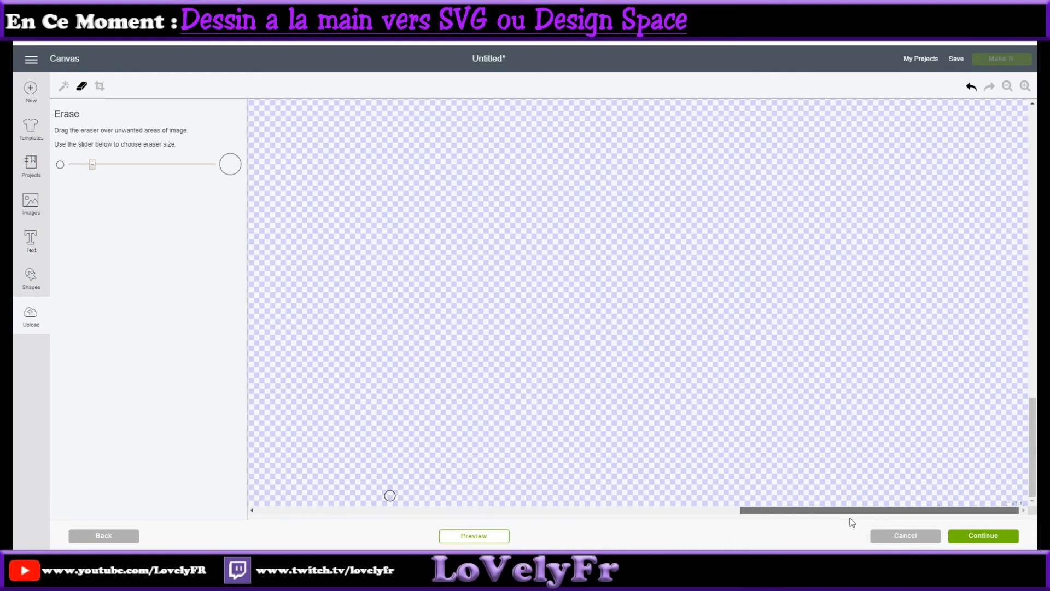
pyautogui.click(501, 537)
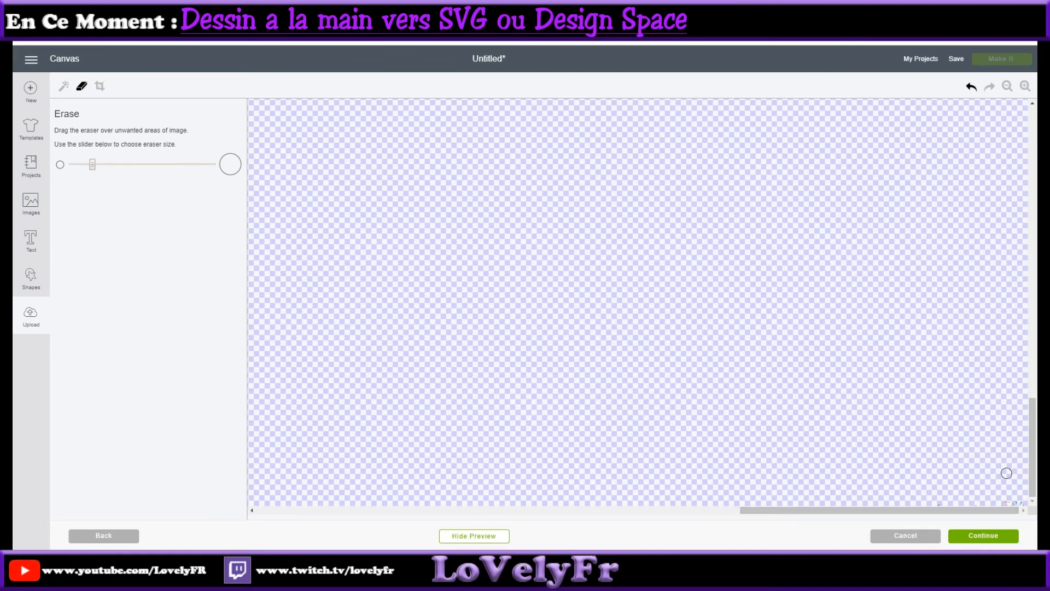
pyautogui.moveTo(979, 503); pyautogui.dragTo(1019, 502)
pyautogui.click(506, 536)
pyautogui.click(939, 503)
# Crop the image to a full-width band around both names and the dividing line, and preview the cut result
pyautogui.click(1007, 86)
pyautogui.click(1007, 87)
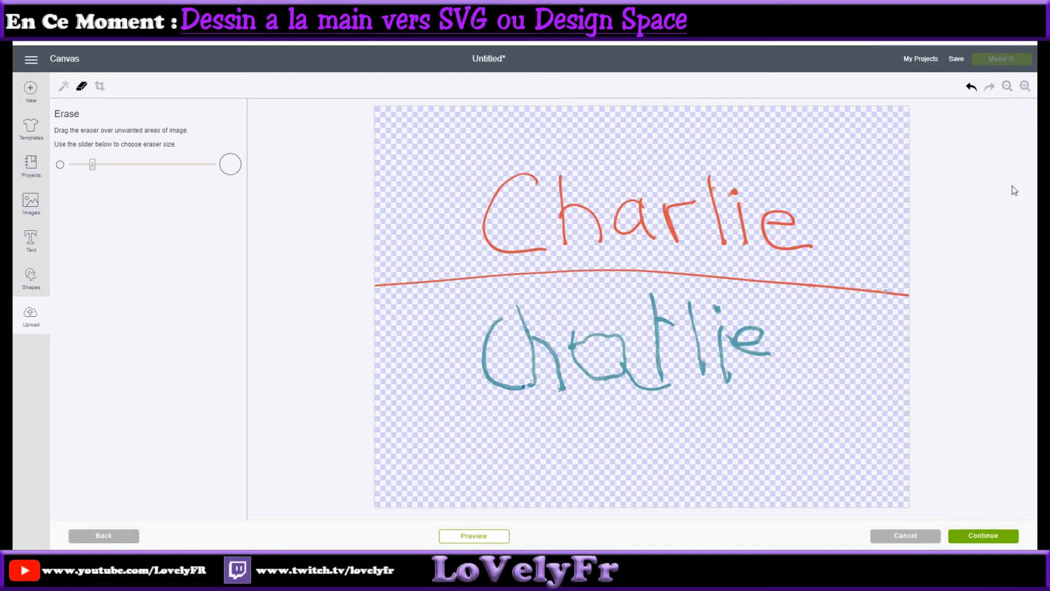
pyautogui.click(100, 86)
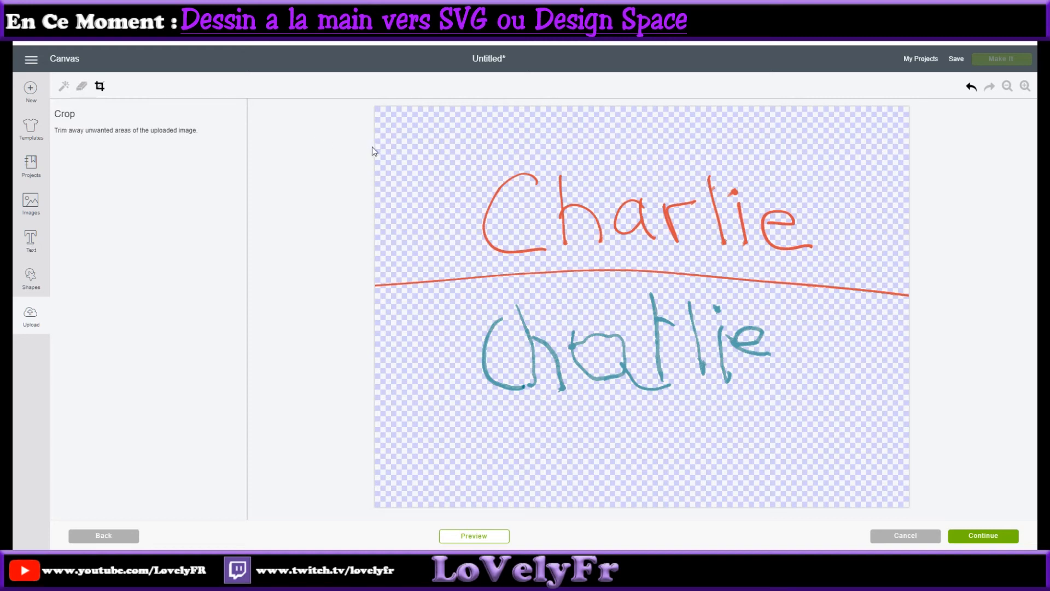
pyautogui.moveTo(380, 147); pyautogui.dragTo(927, 407)
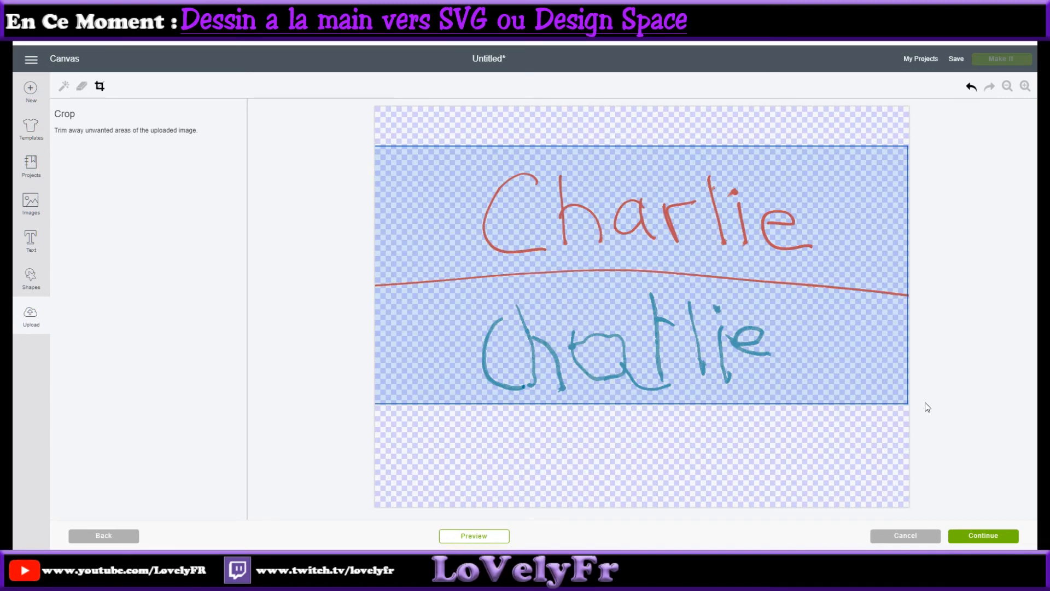
pyautogui.moveTo(934, 389); pyautogui.dragTo(908, 409)
pyautogui.click(1008, 88)
pyautogui.click(1008, 88)
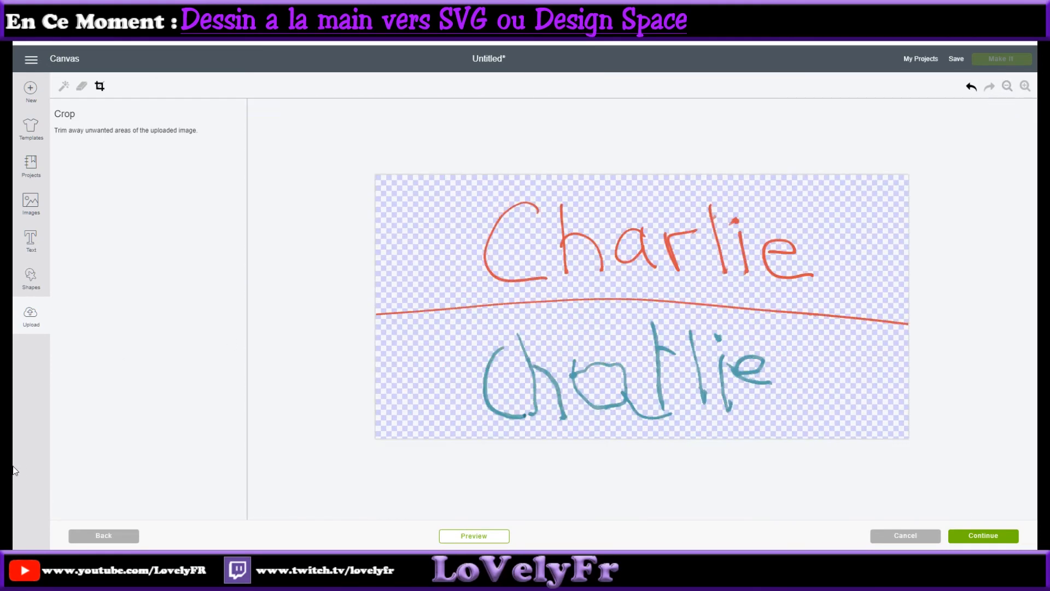
pyautogui.click(462, 536)
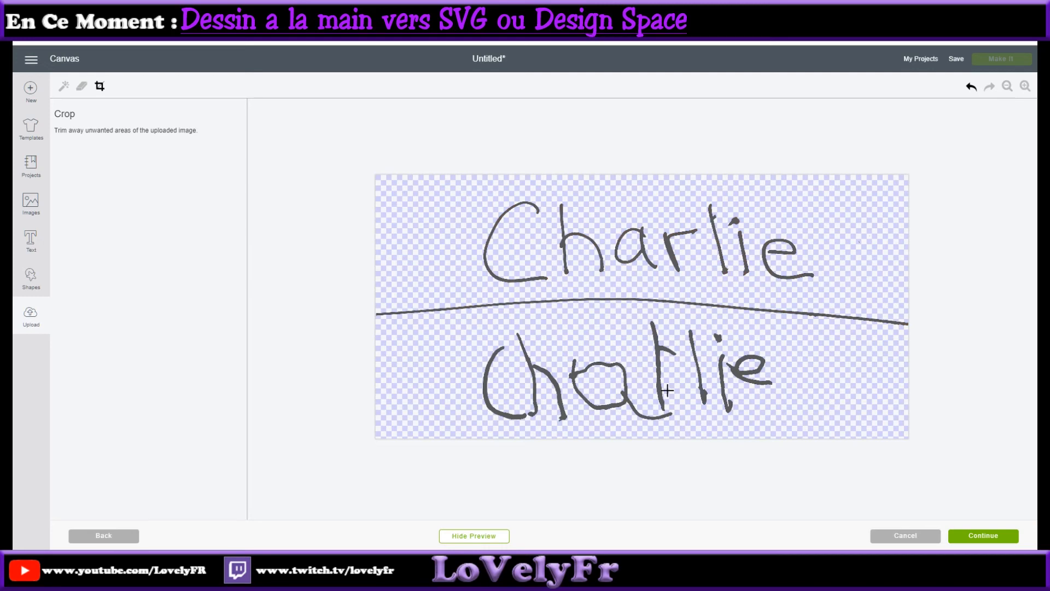
# Erase the stray specks to the right of the upper name's final e, found in the cut image preview, and return to the save options
pyautogui.click(984, 538)
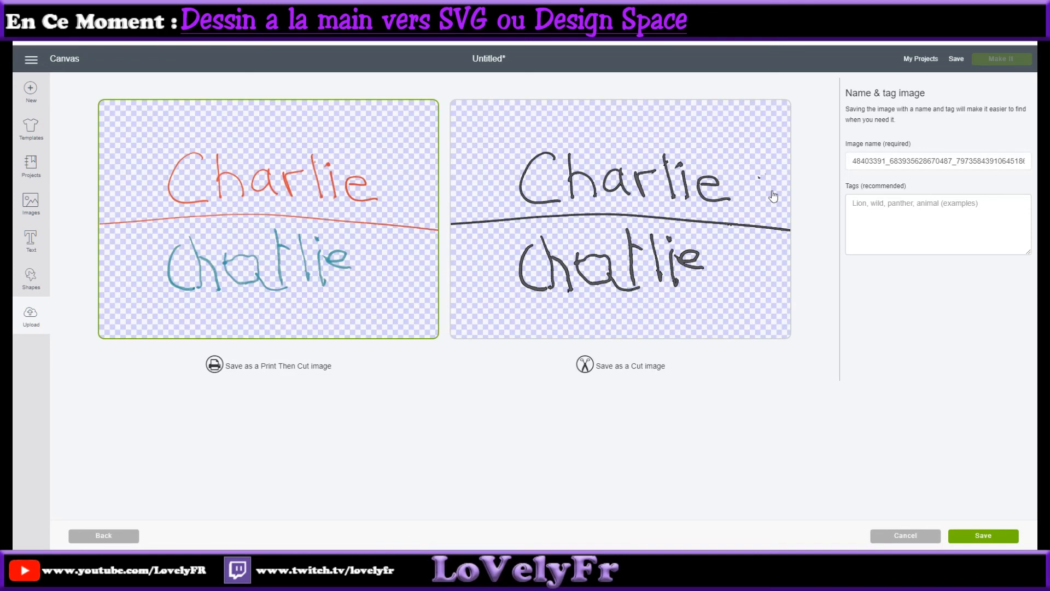
pyautogui.click(117, 536)
pyautogui.moveTo(443, 515); pyautogui.dragTo(930, 510)
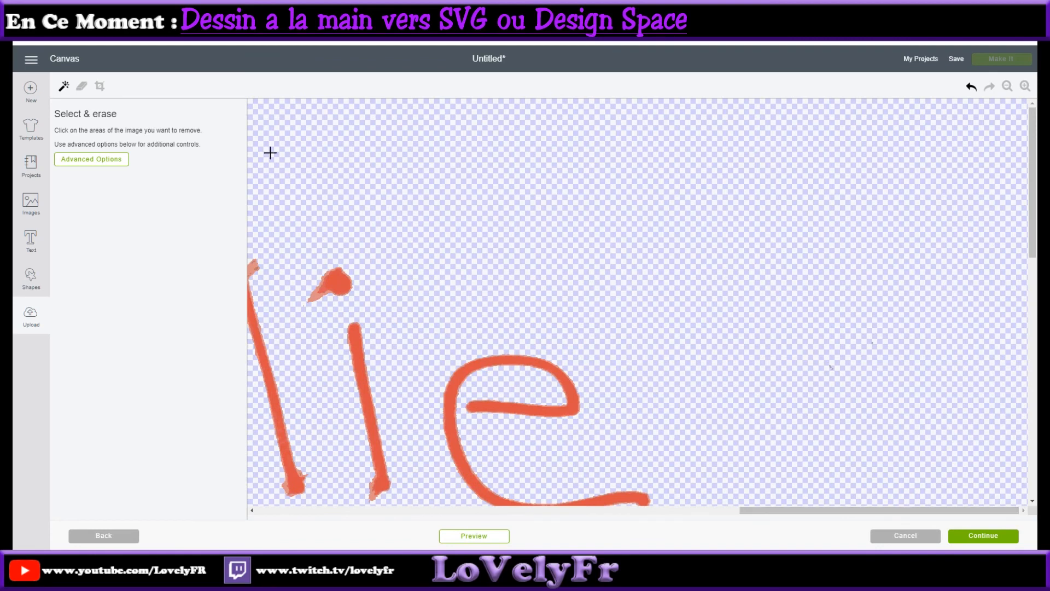
pyautogui.click(82, 86)
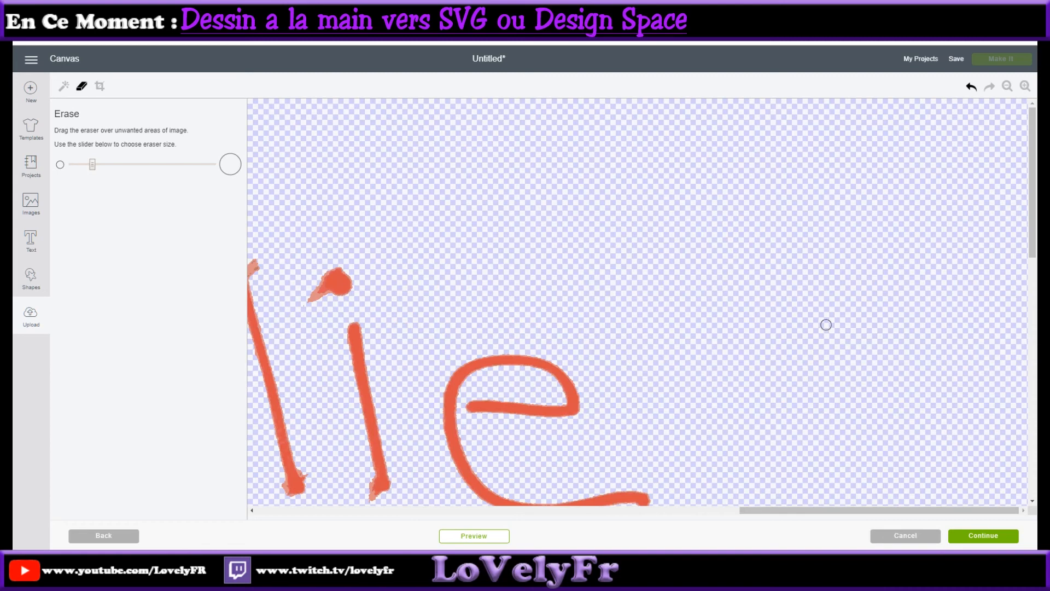
pyautogui.click(985, 537)
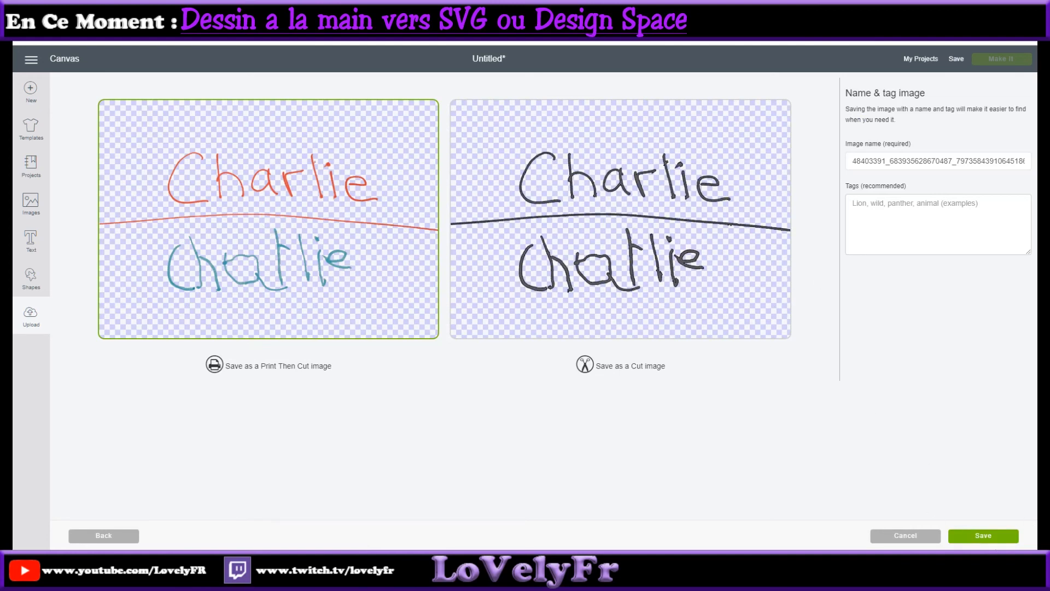
# Save the cleaned lettering as a Print Then Cut image and insert the new upload onto the canvas
pyautogui.click(973, 537)
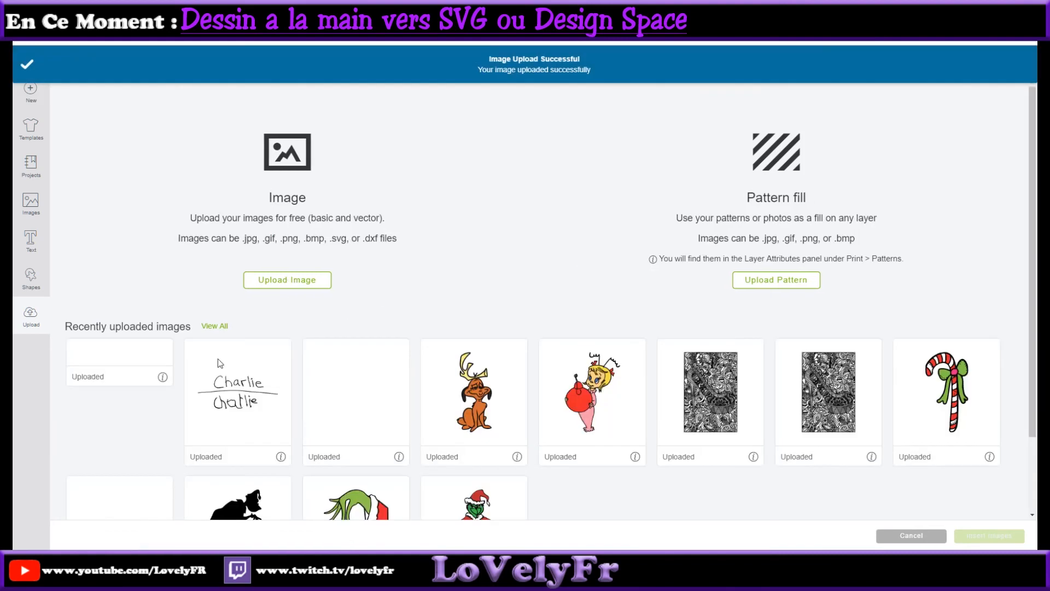
pyautogui.click(145, 370)
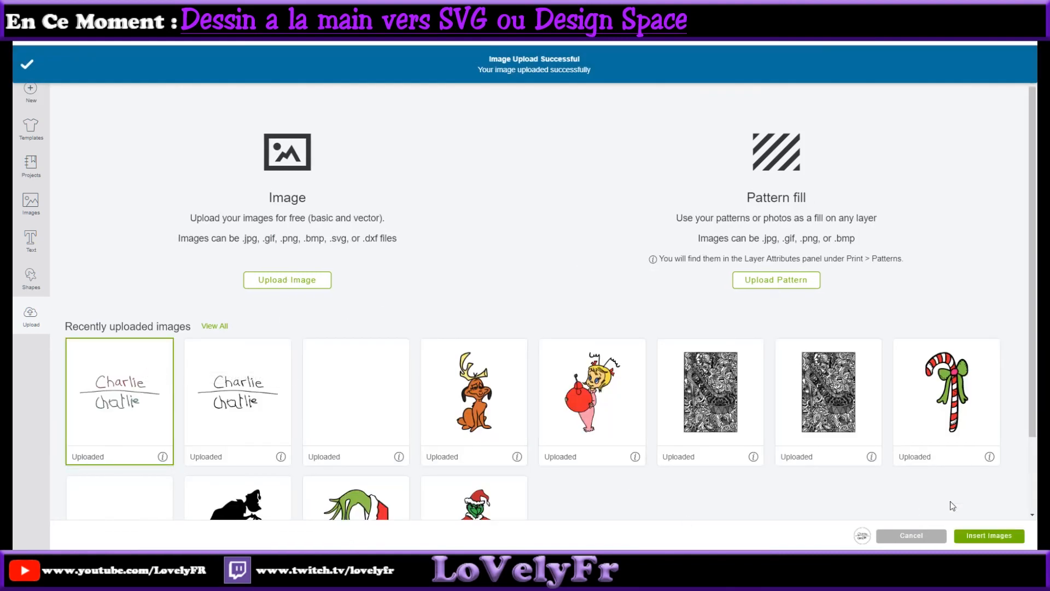
pyautogui.click(1003, 539)
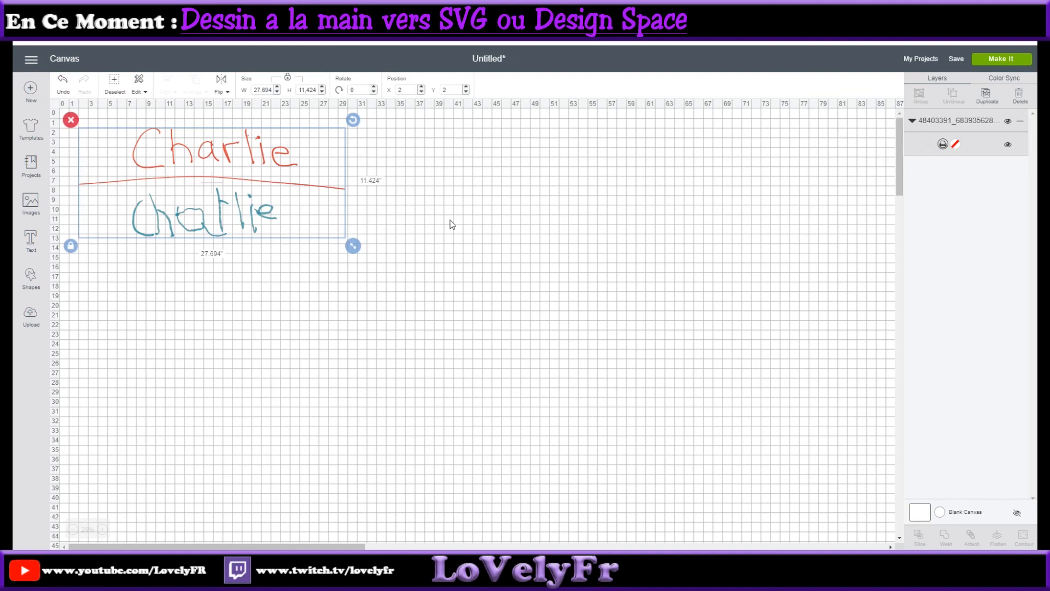
# Change the lettering layer from Print to Cut and set its colour to black
pyautogui.click(944, 144)
pyautogui.click(788, 95)
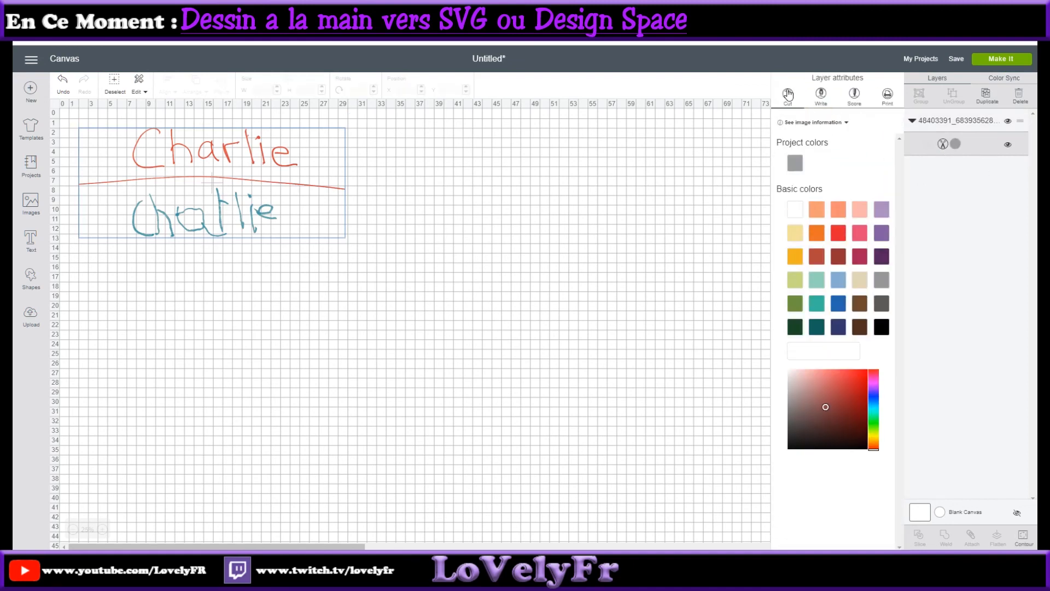
pyautogui.click(495, 256)
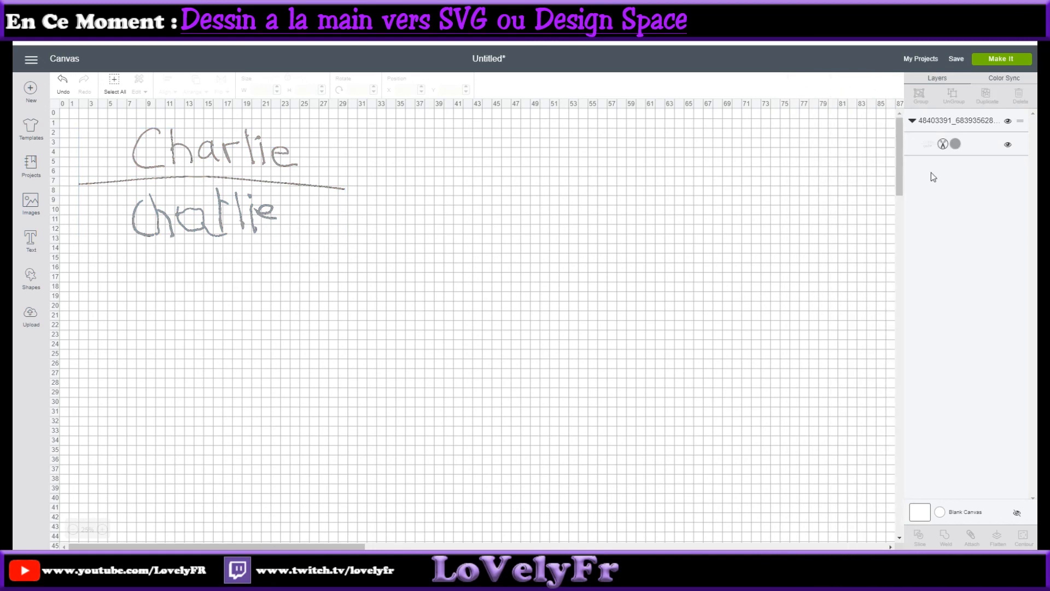
pyautogui.click(958, 144)
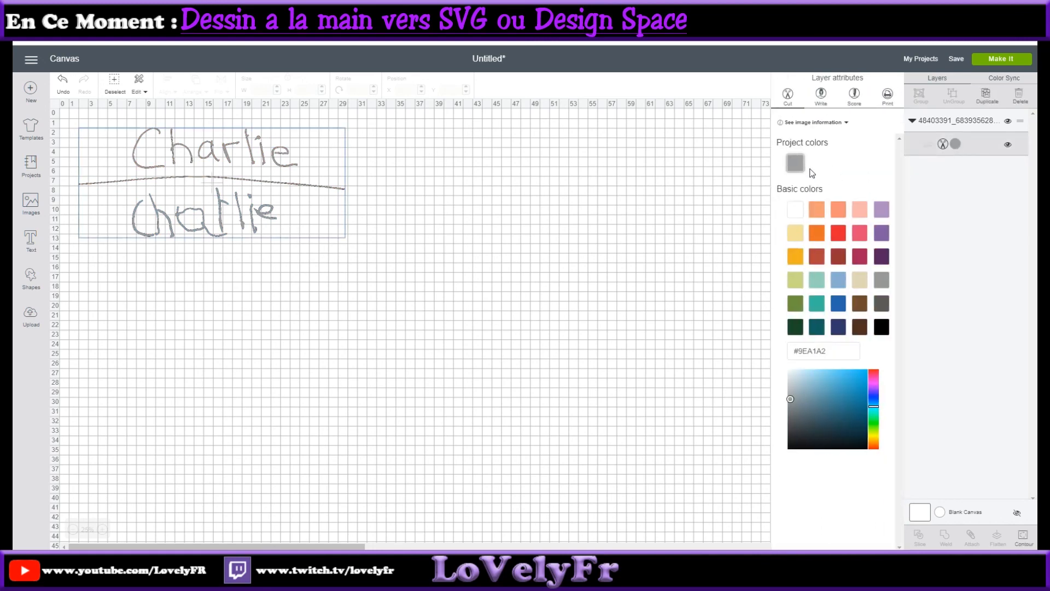
pyautogui.click(881, 326)
# Enlarge the lettering proportionally to about 62 inches wide by 25.6 inches high
pyautogui.click(261, 205)
pyautogui.moveTo(353, 246); pyautogui.dragTo(764, 478)
pyautogui.moveTo(772, 420)
pyautogui.mouseDown()
pyautogui.moveTo(567, 305)
pyautogui.moveTo(915, 478)
pyautogui.moveTo(262, 237)
pyautogui.moveTo(629, 414)
pyautogui.moveTo(643, 395)
pyautogui.mouseUp()
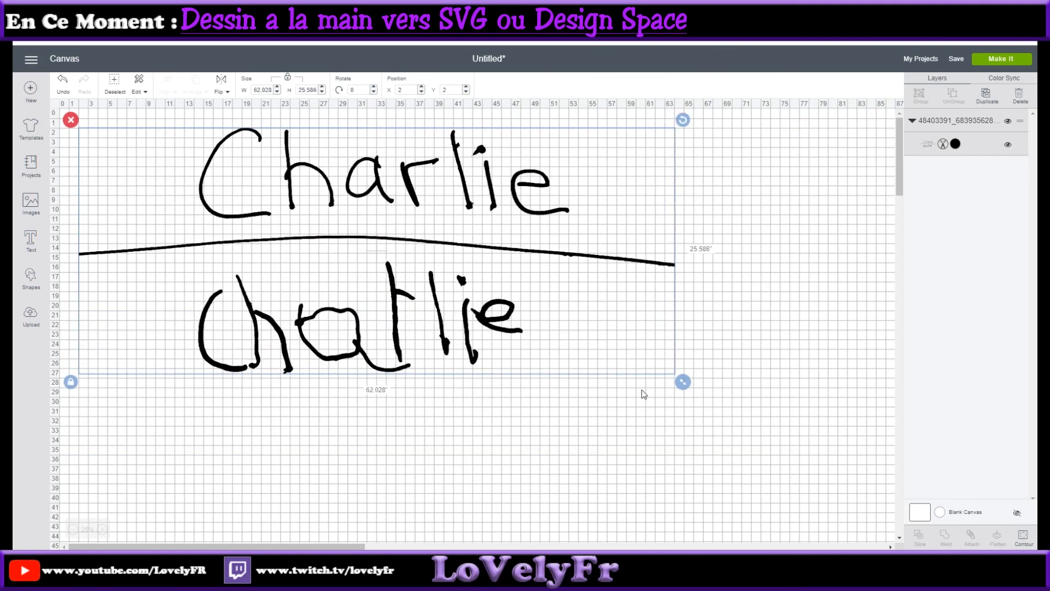